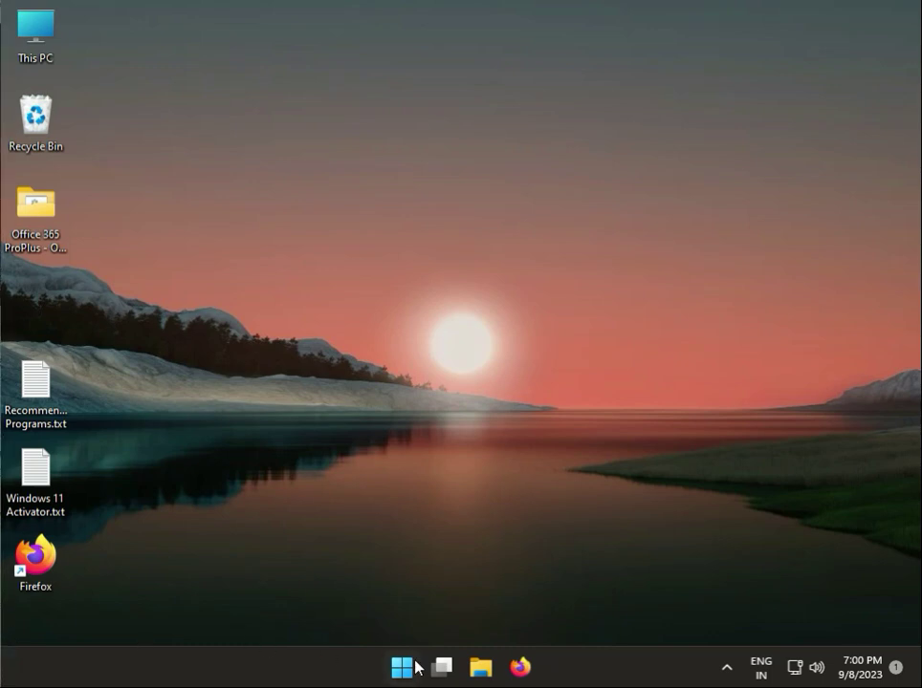
- Open the Local Disk (C:) drive in File Explorer
{"action": "left_click", "coordinate": [43, 42]}
{"action": "left_click", "coordinate": [43, 41]}
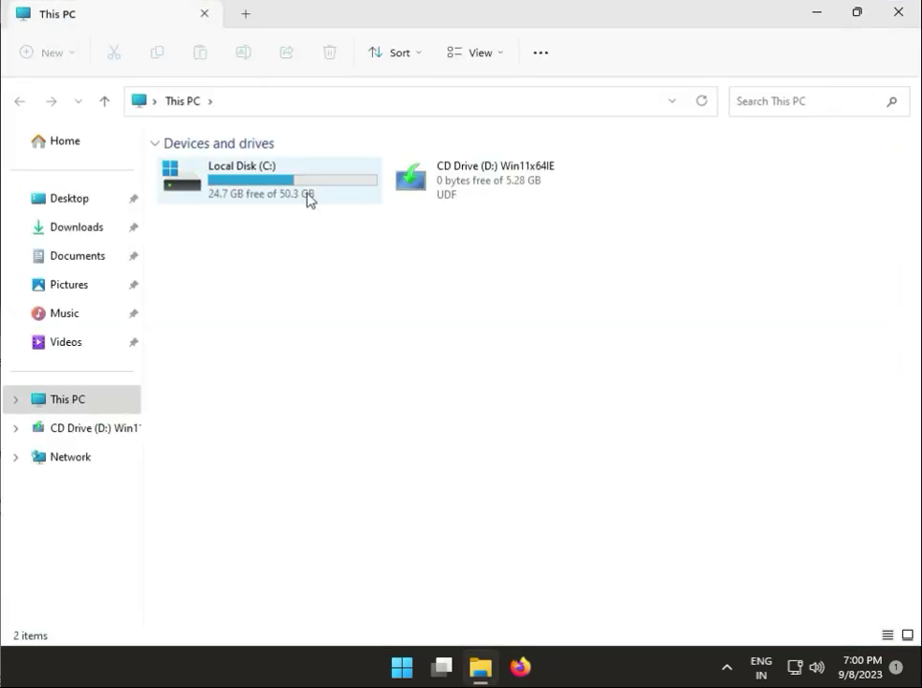
{"action": "double_click", "coordinate": [307, 181]}
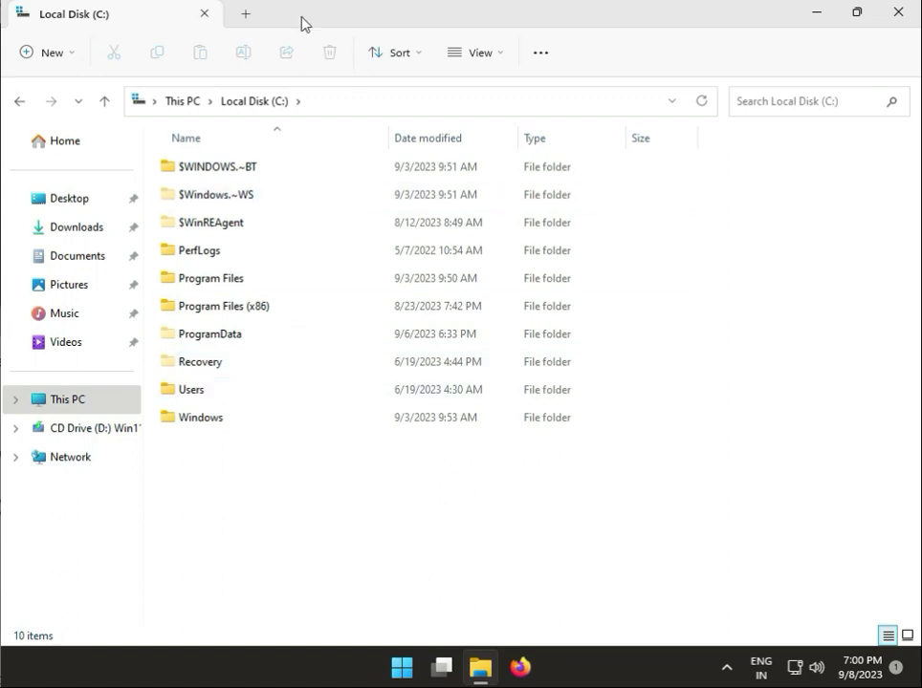
{"action": "left_click", "coordinate": [548, 57]}
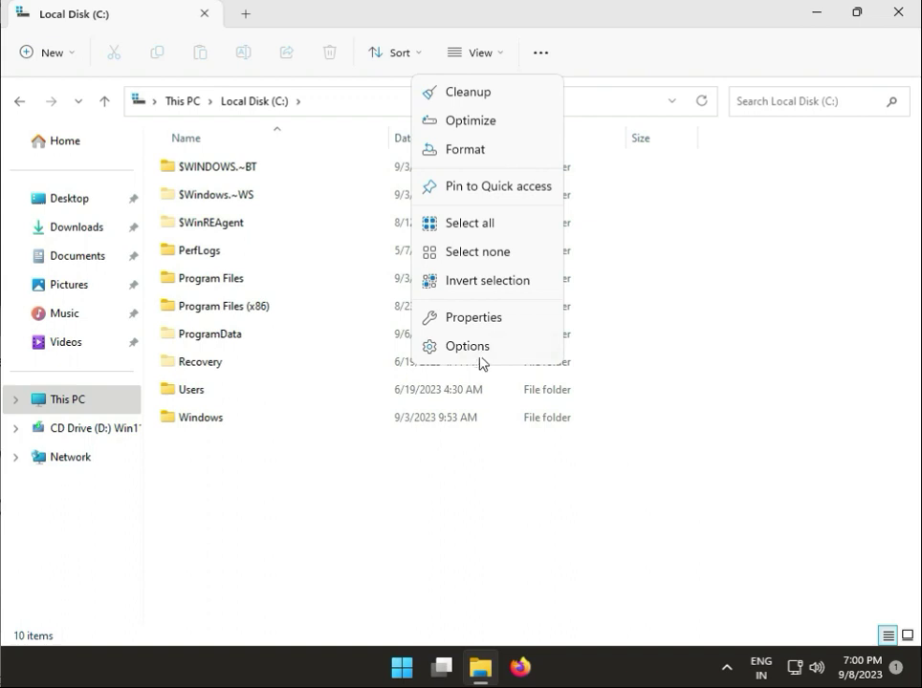
{"action": "left_click", "coordinate": [477, 350]}
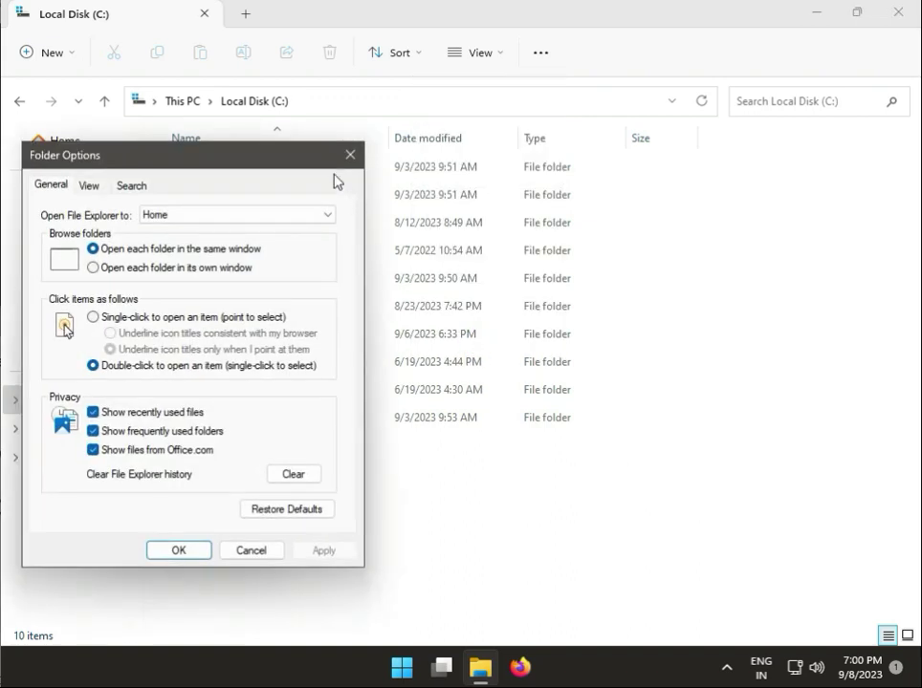
{"action": "left_click", "coordinate": [350, 154]}
- Check whether the display of hidden items is enabled for File Explorer
{"action": "left_click", "coordinate": [475, 55]}
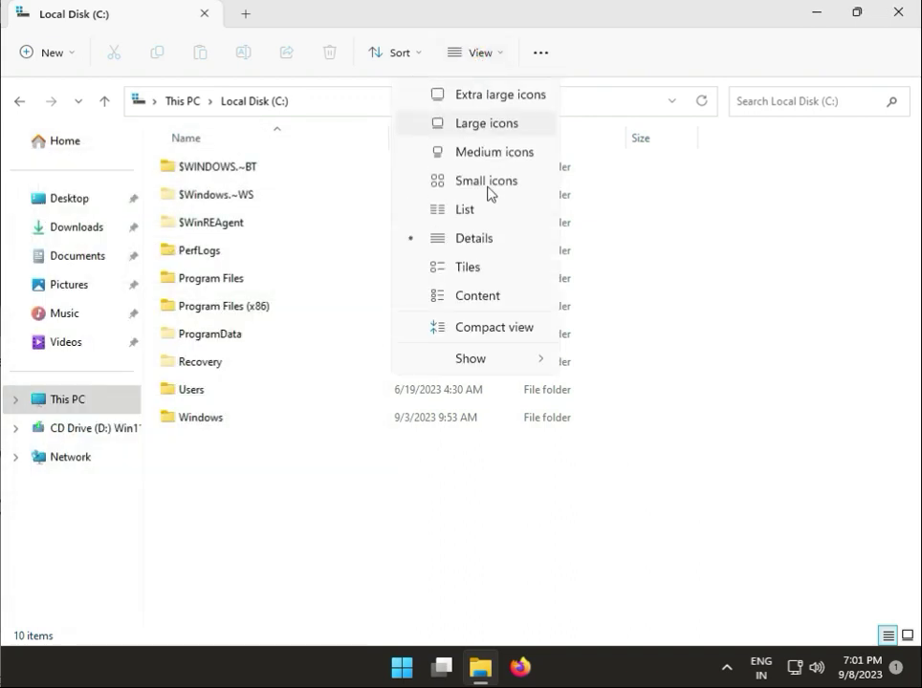
{"action": "left_click", "coordinate": [489, 368]}
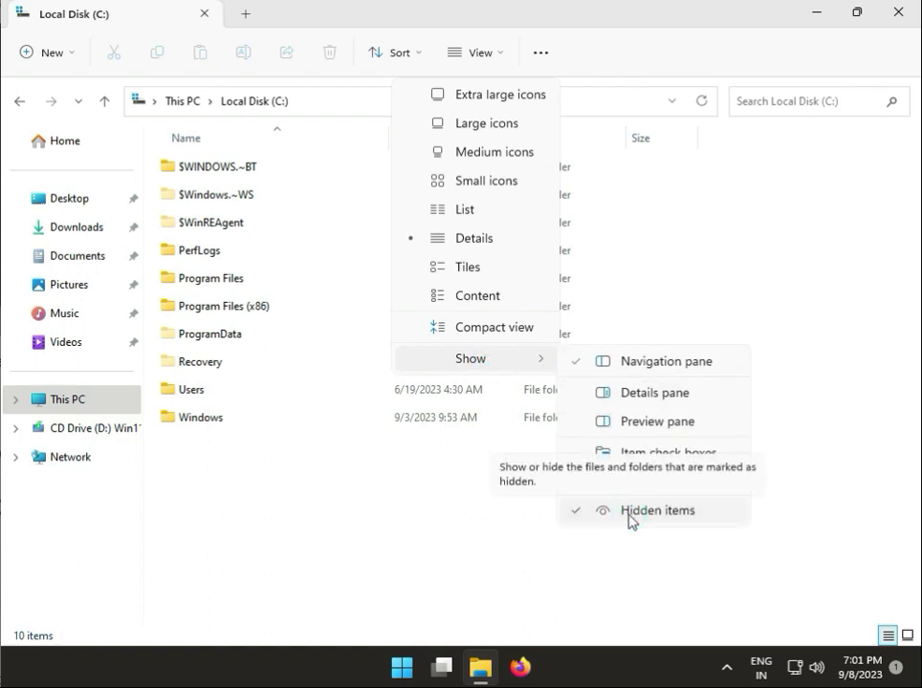
{"action": "left_click", "coordinate": [488, 541]}
- Go into Users and the current account's profile folder, and open its AppData\Local\Packages folder
{"action": "left_click", "coordinate": [245, 394]}
{"action": "double_click", "coordinate": [246, 394]}
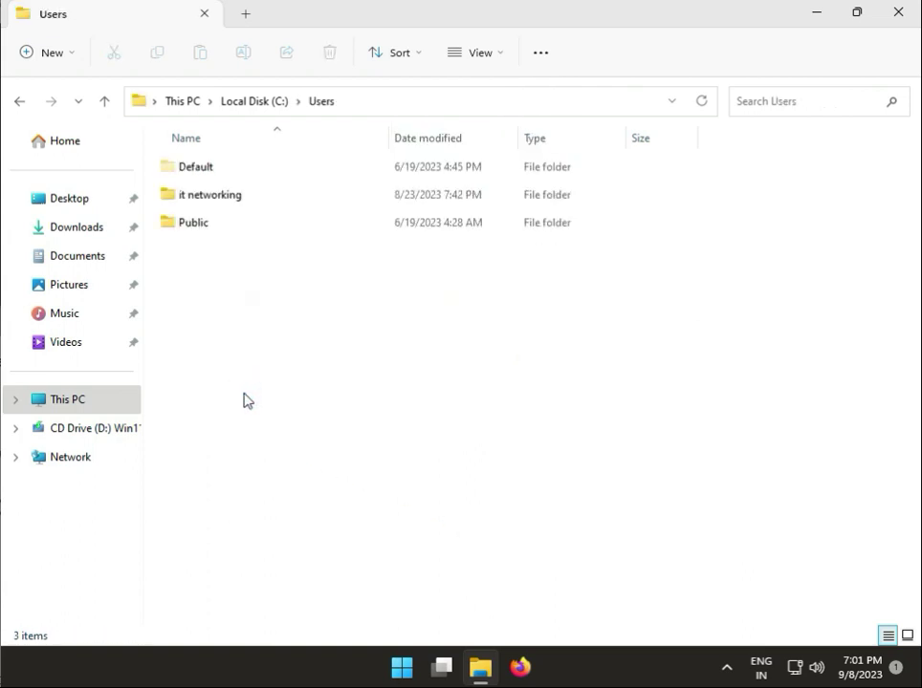
{"action": "double_click", "coordinate": [227, 196]}
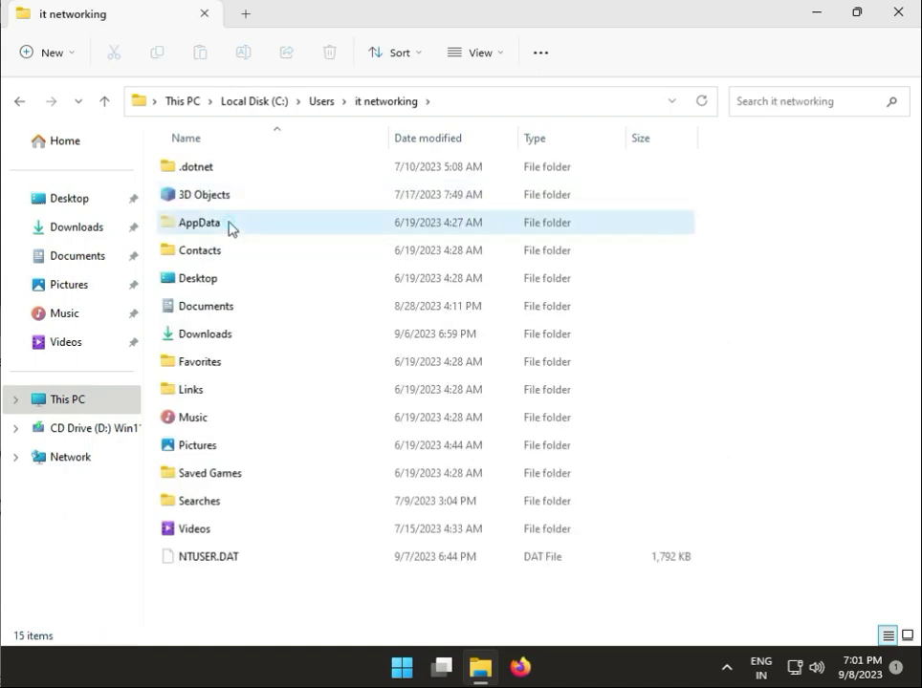
{"action": "double_click", "coordinate": [230, 226]}
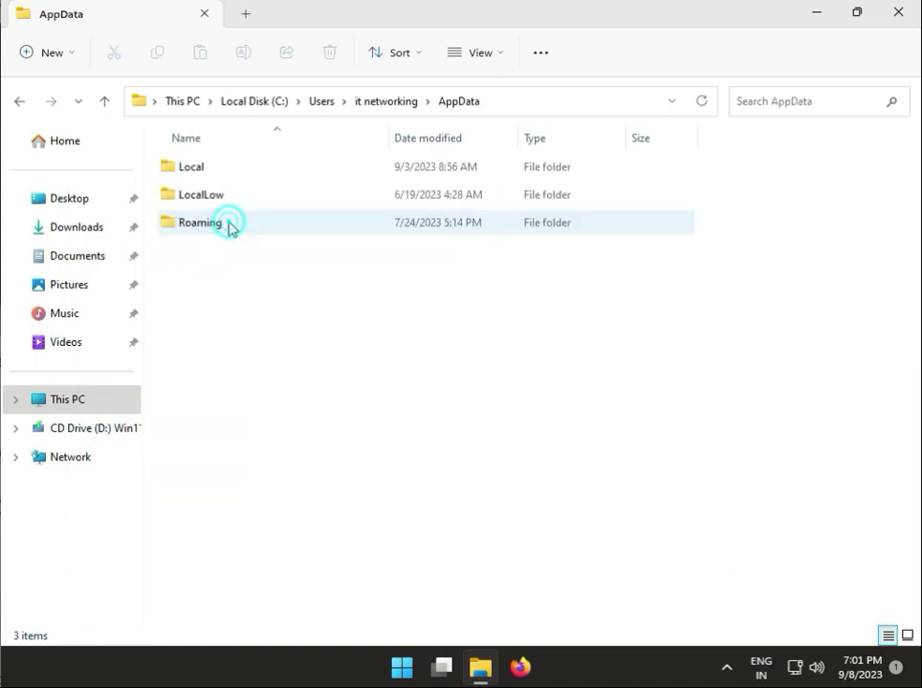
{"action": "double_click", "coordinate": [228, 170]}
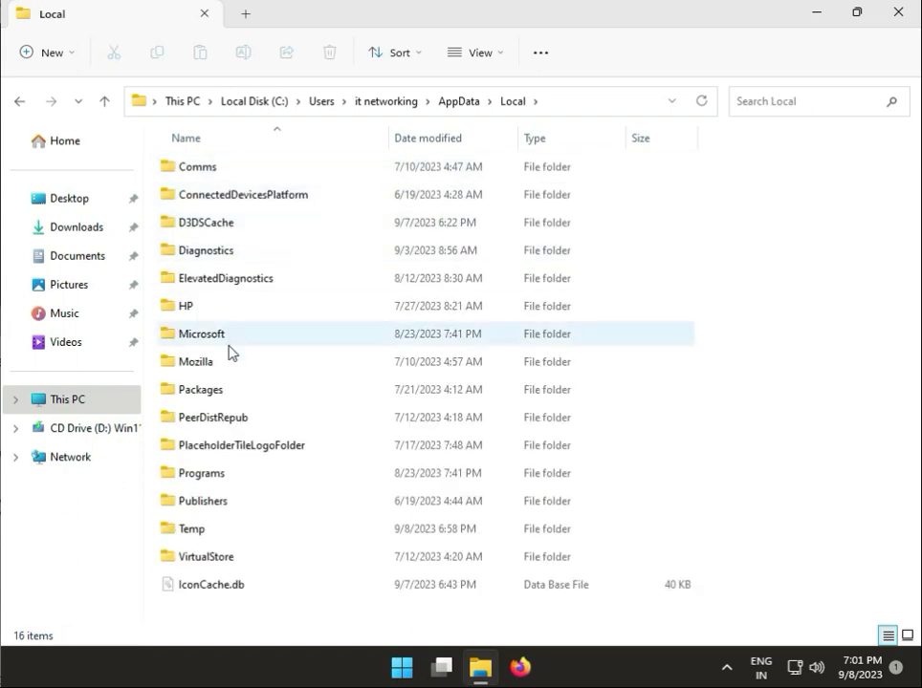
{"action": "double_click", "coordinate": [230, 390]}
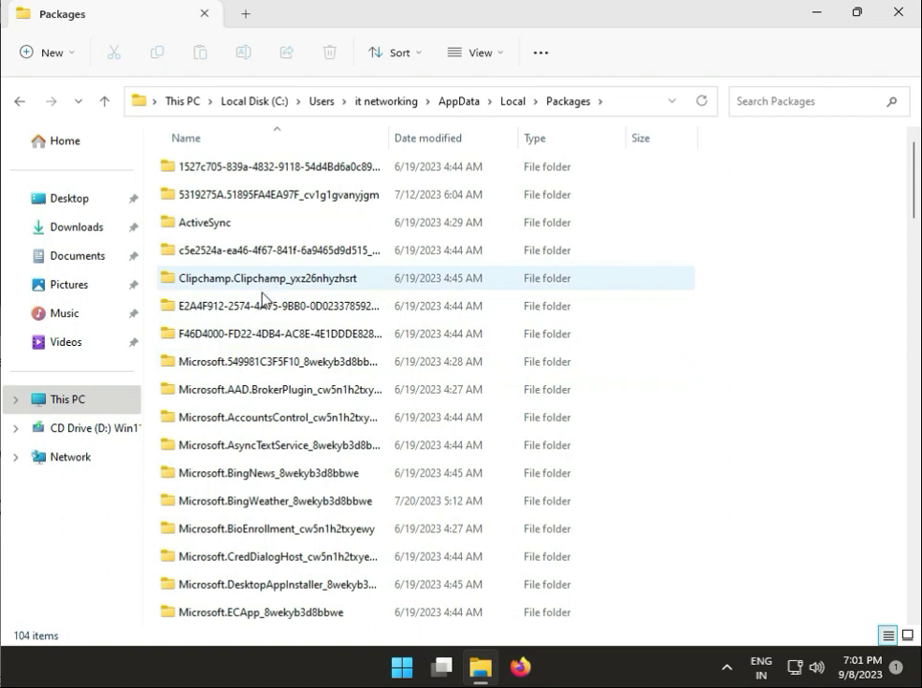
- Widen the Name column to show full folder names and open the Microsoft.Windows.ContentDeliveryManager_cw5n1h2txyewy folder
{"action": "scroll", "coordinate": [277, 488], "scroll_direction": "down", "scroll_amount": 10}
{"action": "scroll", "coordinate": [275, 485], "scroll_direction": "down", "scroll_amount": 6}
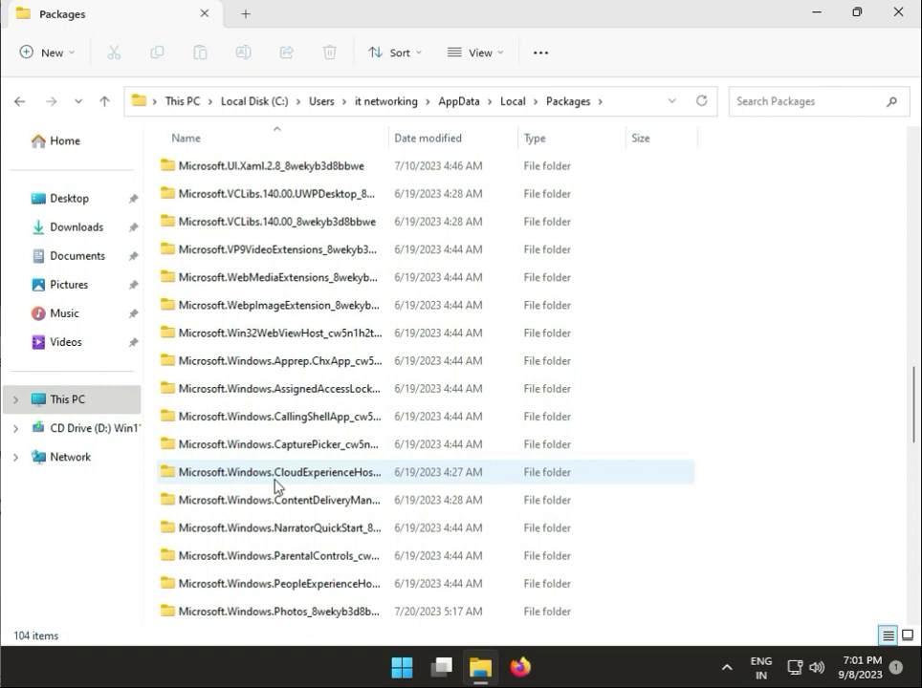
{"action": "left_click_drag", "start_coordinate": [387, 138], "coordinate": [559, 144]}
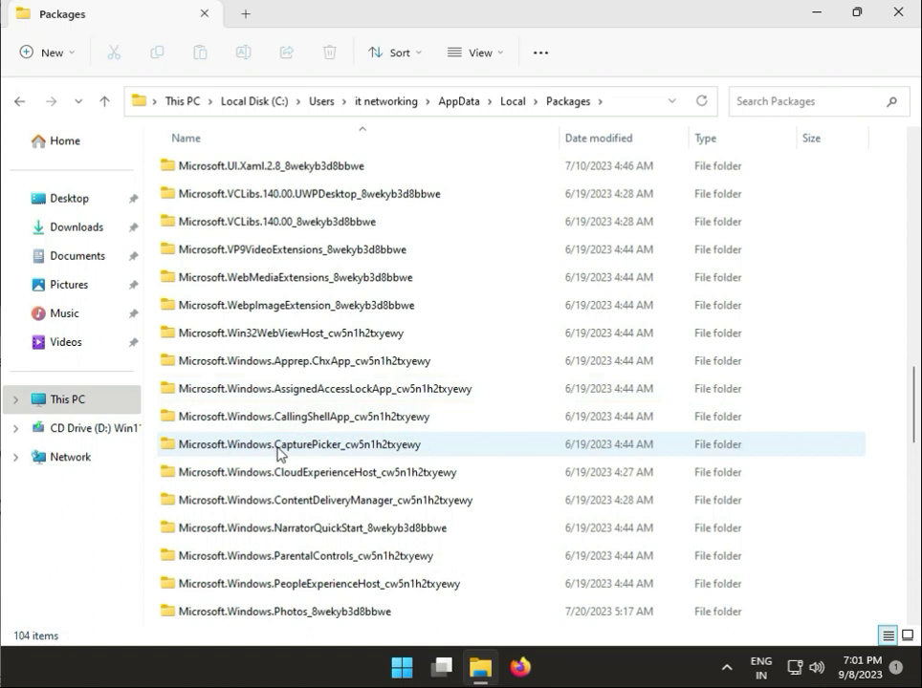
{"action": "left_click", "coordinate": [273, 501]}
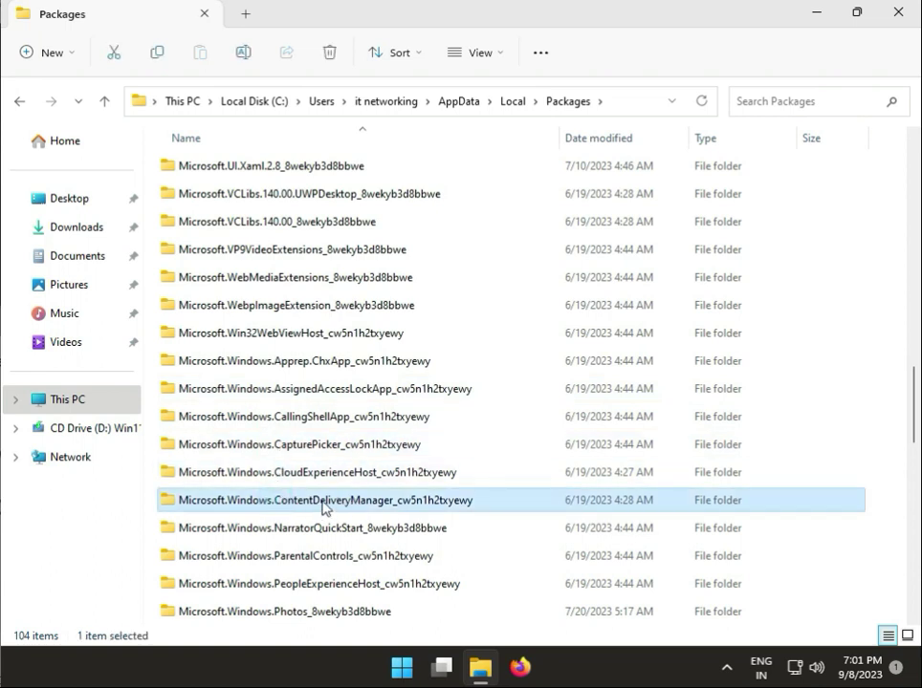
{"action": "double_click", "coordinate": [389, 510]}
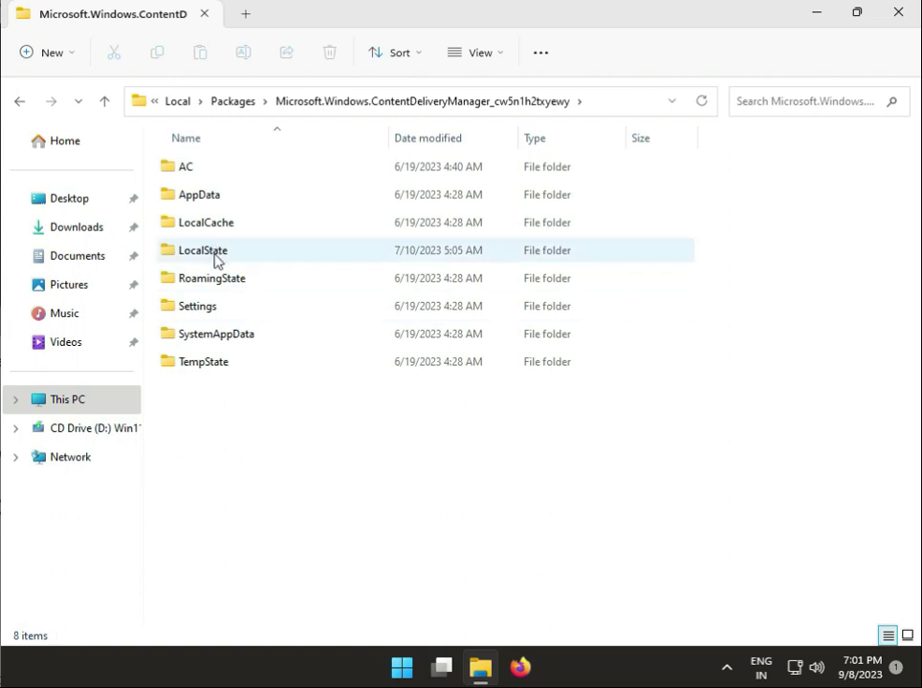
- Delete all files in the LocalState\Assets folder and close the File Explorer window
{"action": "double_click", "coordinate": [216, 258]}
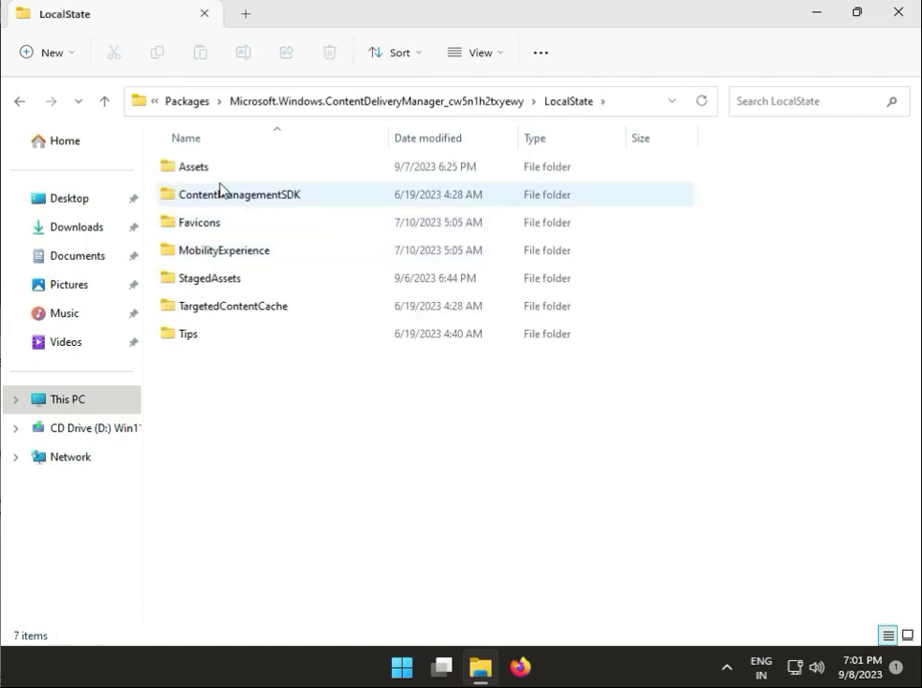
{"action": "double_click", "coordinate": [221, 170]}
{"action": "left_click_drag", "start_coordinate": [292, 395], "coordinate": [298, 177]}
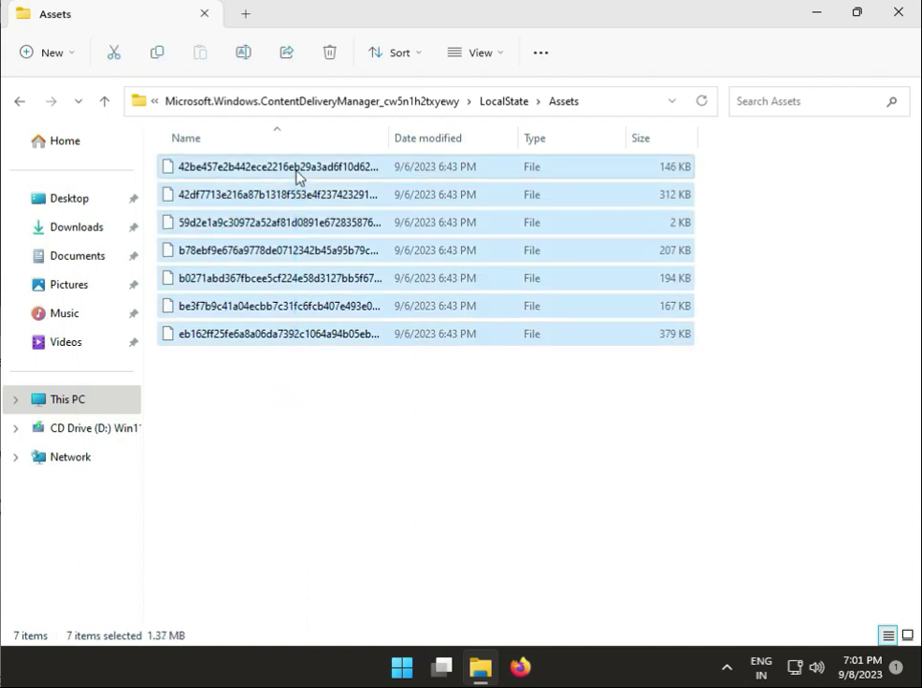
{"action": "key", "text": "Delete"}
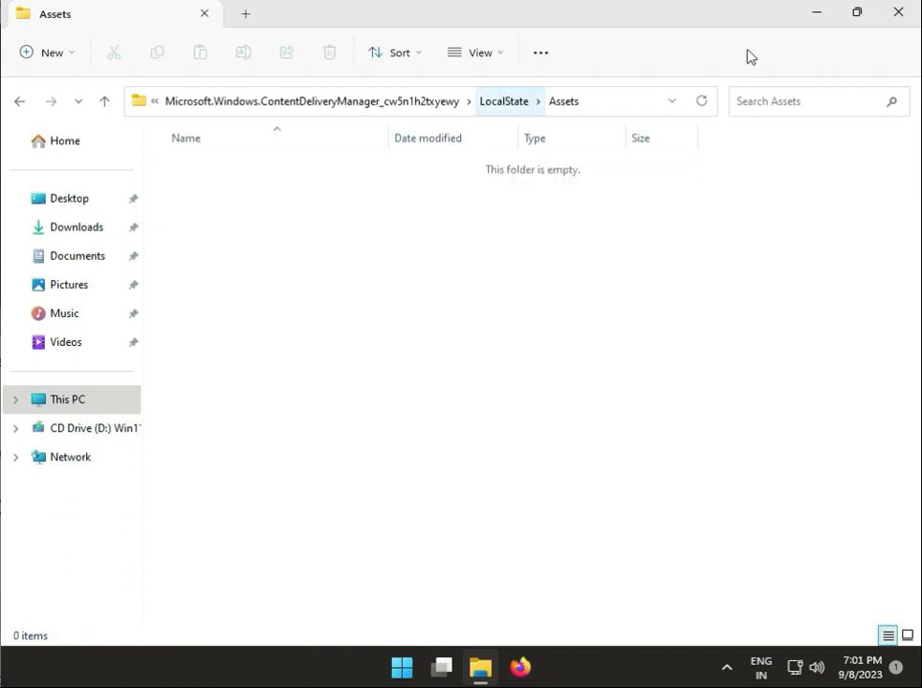
{"action": "left_click", "coordinate": [904, 16]}
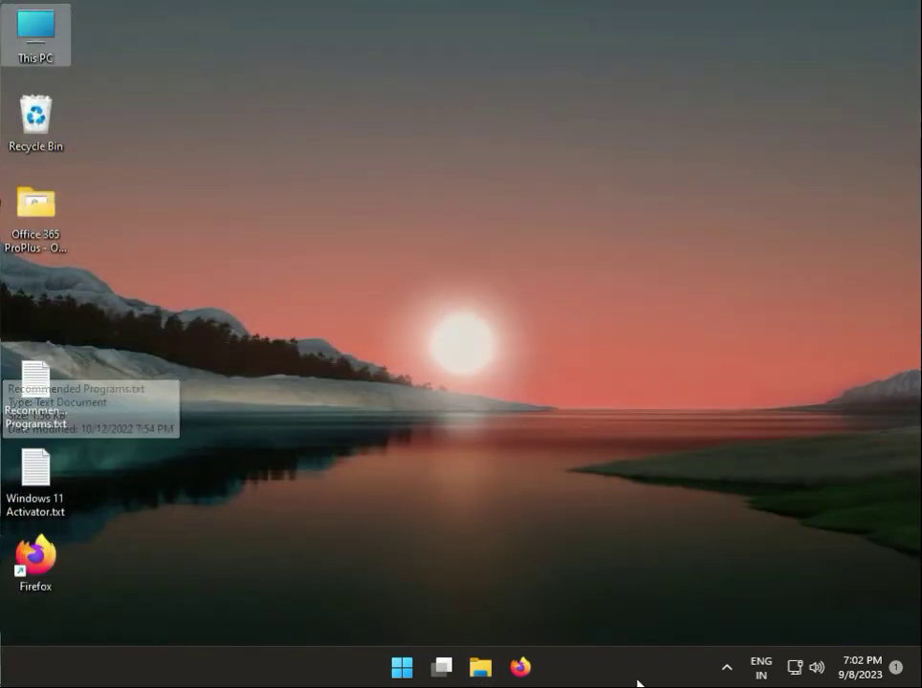
- Review the Windows Update page in Settings for available updates, and close Settings
{"action": "left_click", "coordinate": [402, 669]}
{"action": "left_click", "coordinate": [585, 275]}
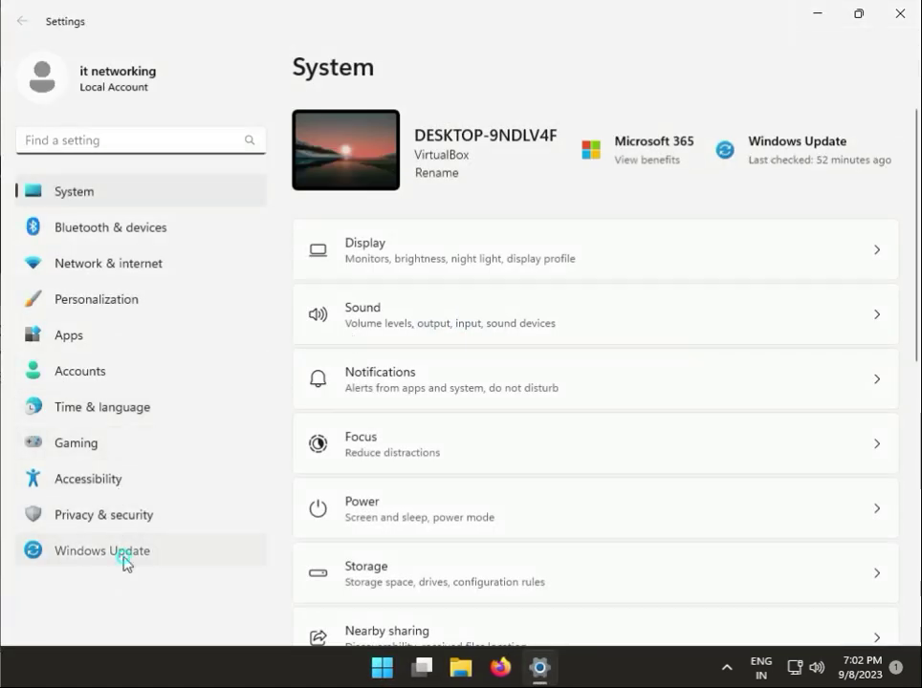
{"action": "left_click", "coordinate": [123, 563]}
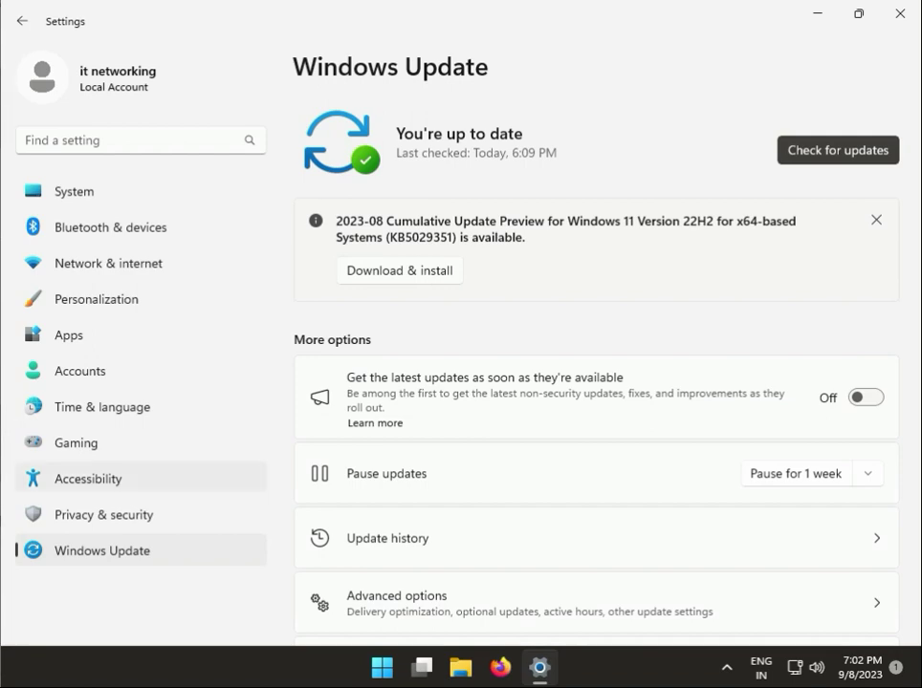
{"action": "left_click", "coordinate": [900, 17]}
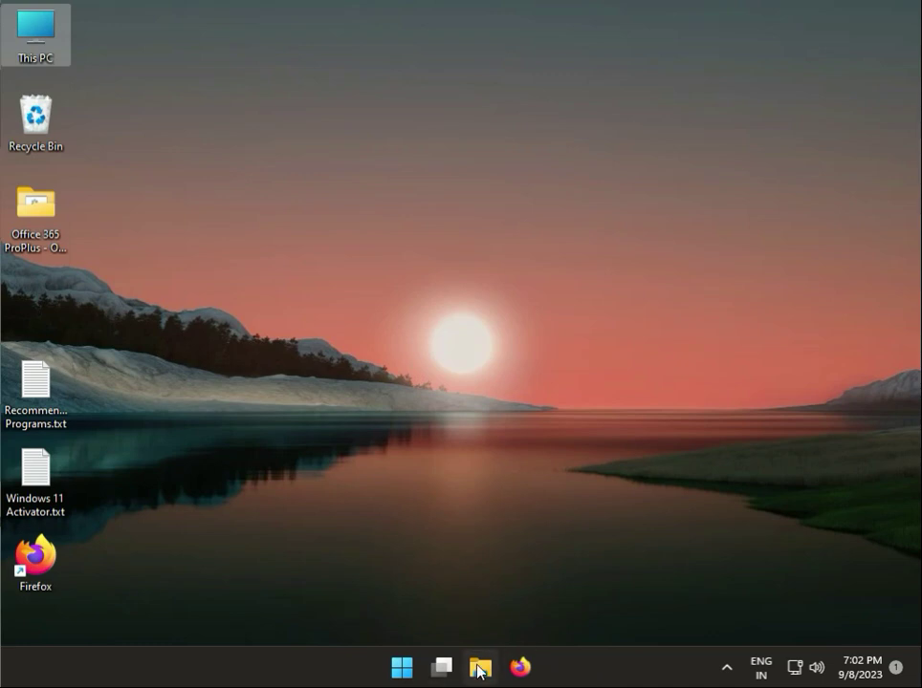
- Switch to File Explorer and open the current account's profile folder under Users on Local Disk (C:)
{"action": "left_click", "coordinate": [479, 668]}
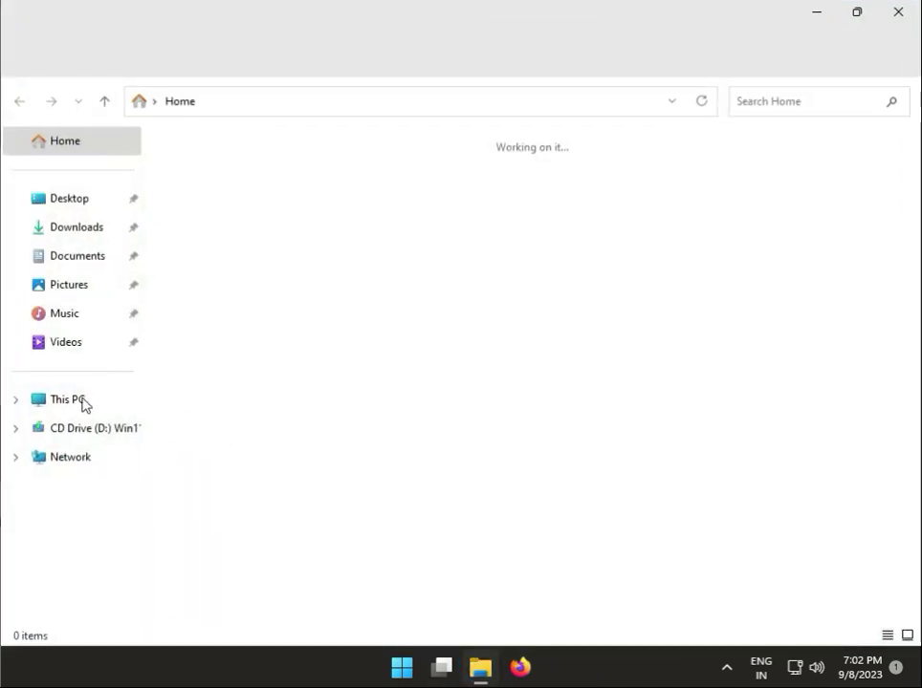
{"action": "left_click", "coordinate": [80, 404]}
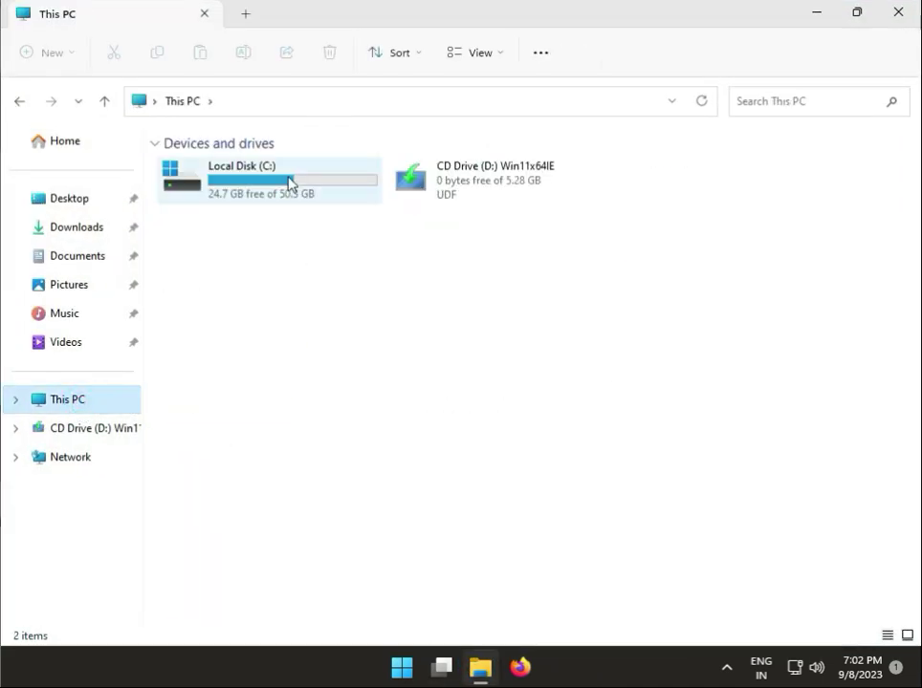
{"action": "double_click", "coordinate": [287, 180]}
{"action": "double_click", "coordinate": [254, 384]}
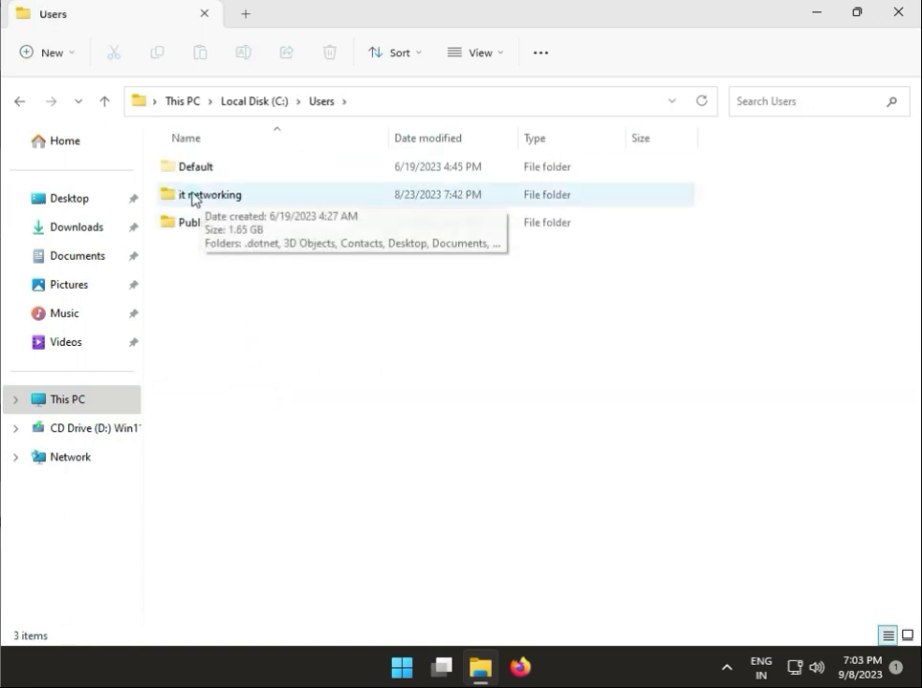
{"action": "left_click", "coordinate": [208, 198]}
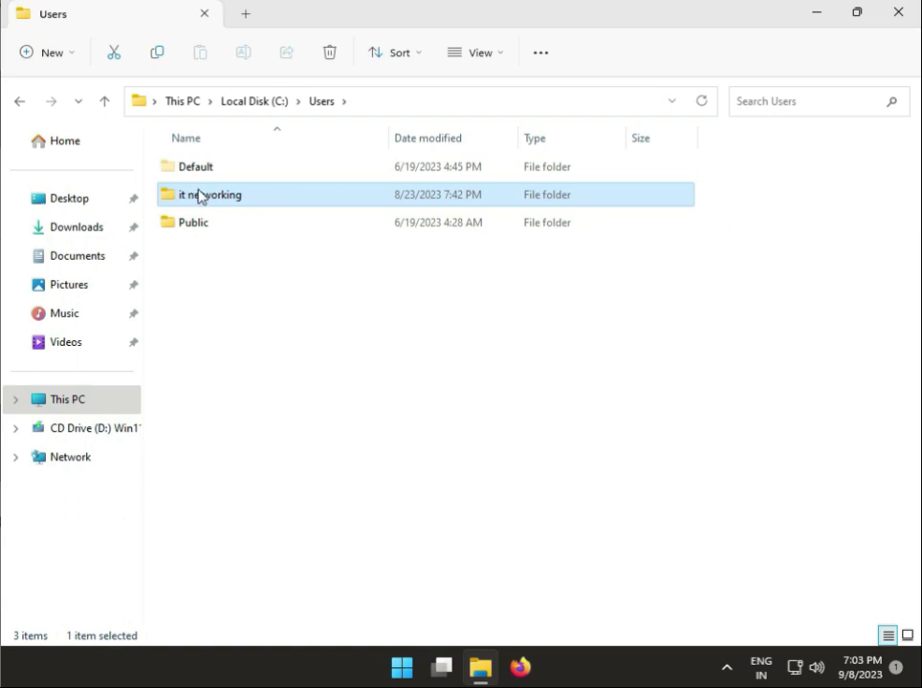
{"action": "double_click", "coordinate": [199, 196]}
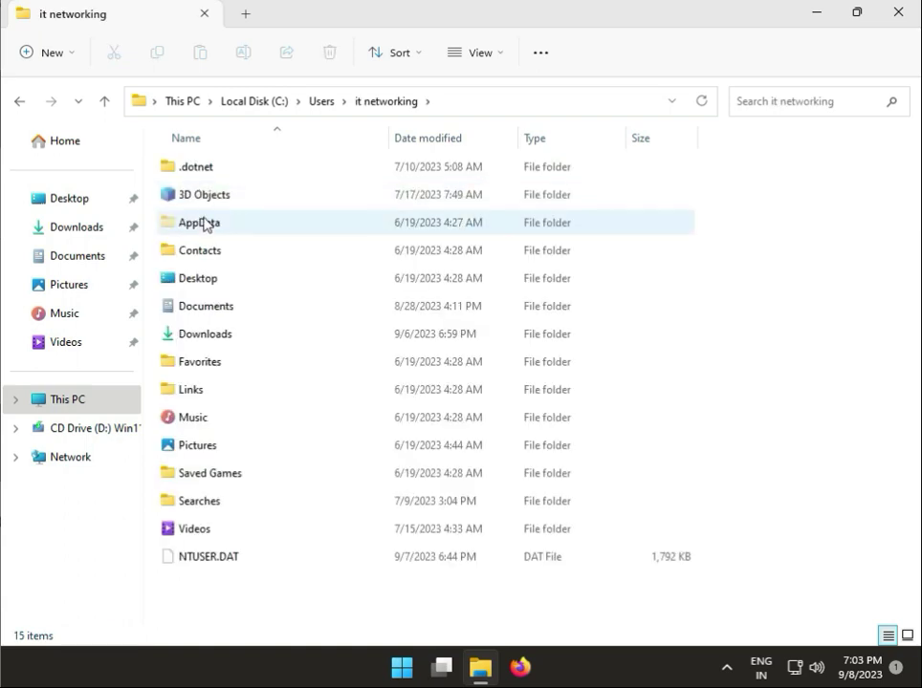
- Open the AppData\Local\Packages folder inside the profile folder
{"action": "left_click", "coordinate": [223, 228]}
{"action": "double_click", "coordinate": [225, 230]}
{"action": "double_click", "coordinate": [228, 176]}
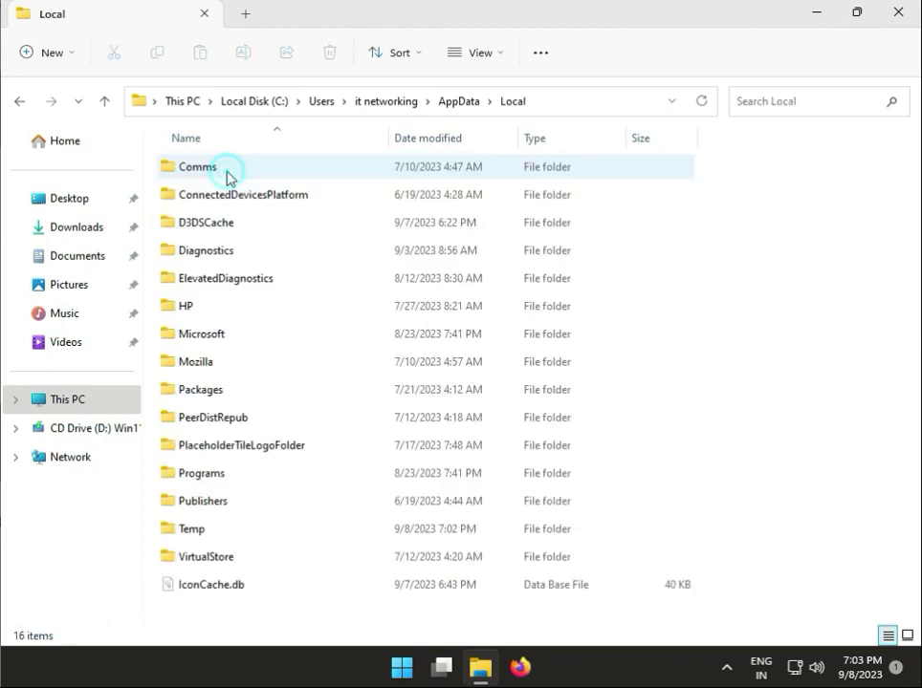
{"action": "left_click", "coordinate": [222, 394]}
{"action": "double_click", "coordinate": [222, 394]}
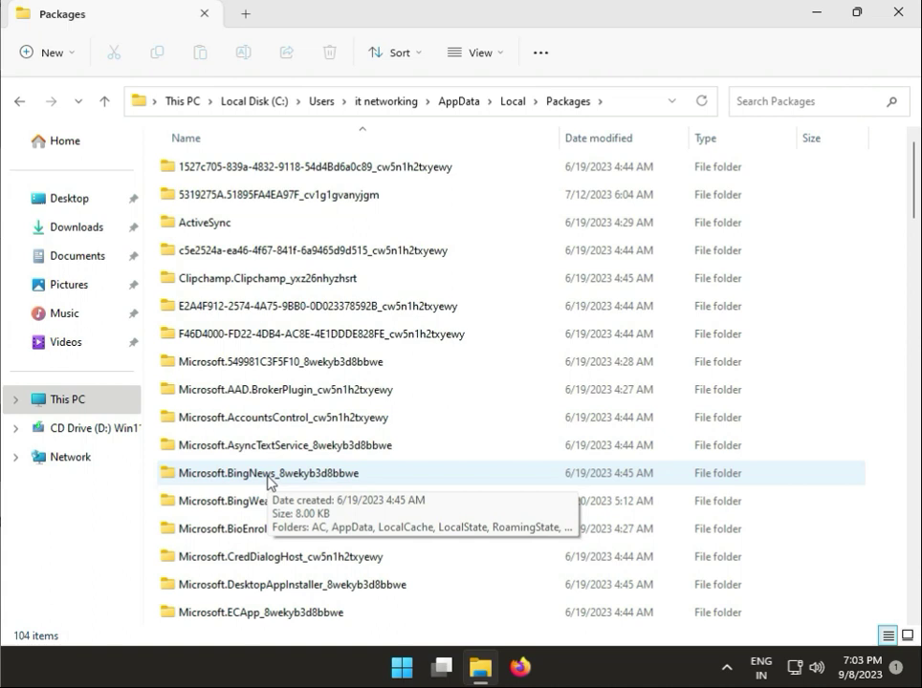
- Open the Settings folder inside Microsoft.Windows.ContentDeliveryManager_cw5n1h2txyewy
{"action": "scroll", "coordinate": [266, 481], "scroll_direction": "down", "scroll_amount": 20}
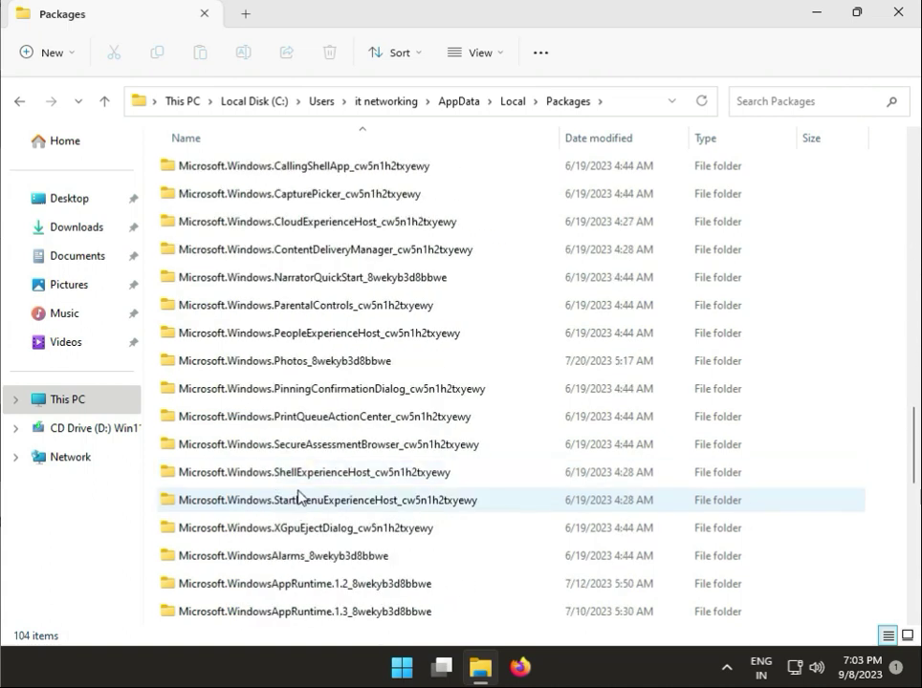
{"action": "scroll", "coordinate": [300, 507], "scroll_direction": "up", "scroll_amount": 1}
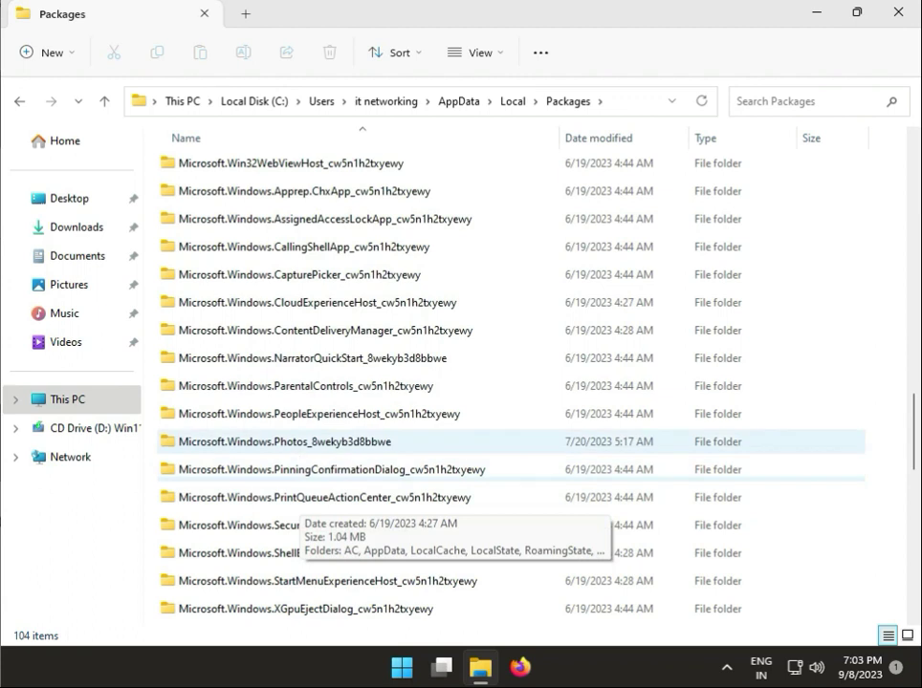
{"action": "left_click", "coordinate": [307, 340]}
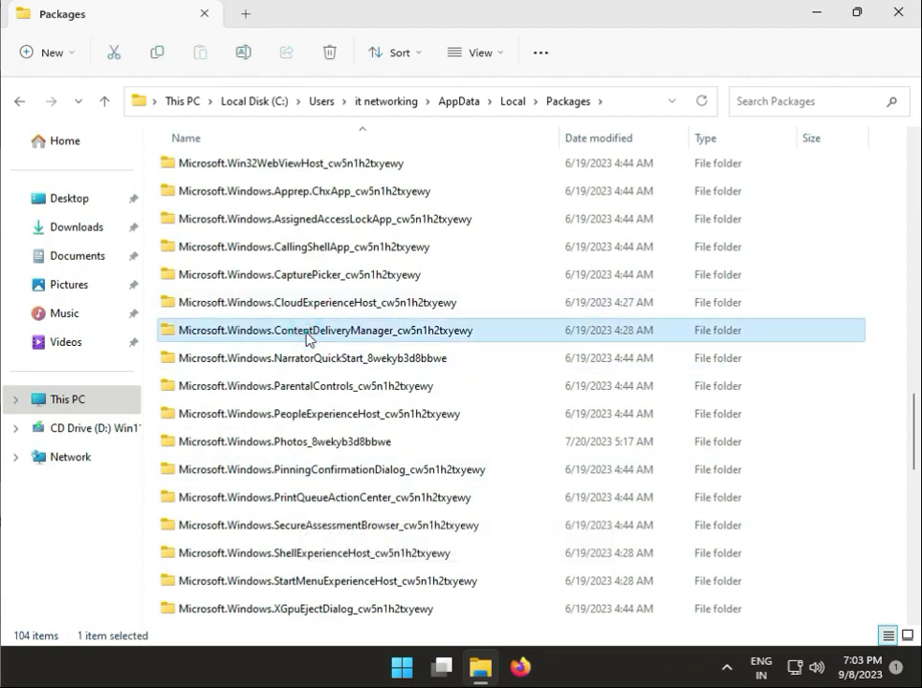
{"action": "double_click", "coordinate": [307, 339]}
{"action": "double_click", "coordinate": [218, 311]}
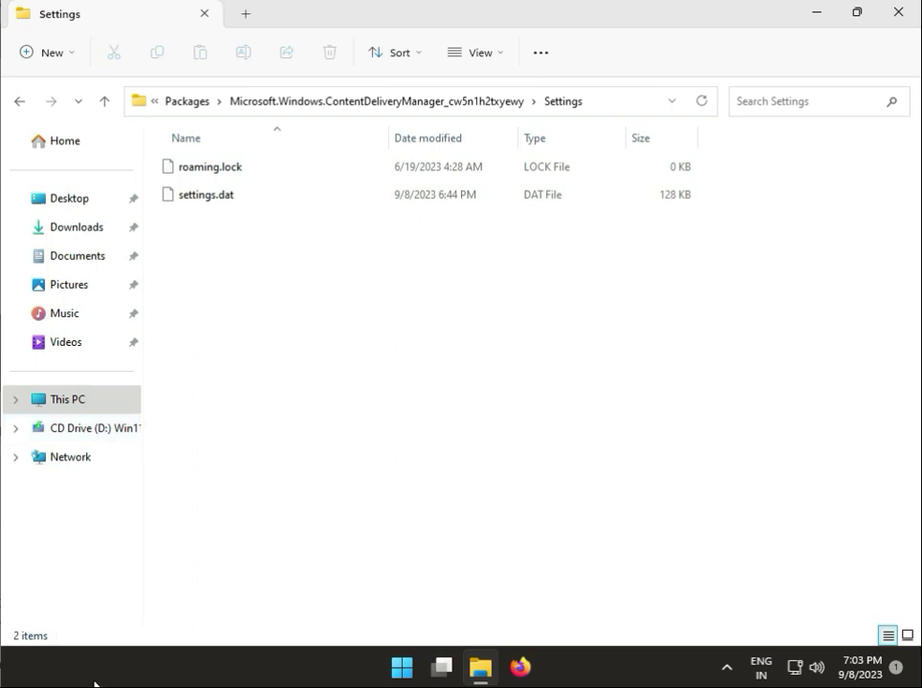
{"action": "right_click", "coordinate": [257, 176]}
{"action": "left_click", "coordinate": [206, 238]}
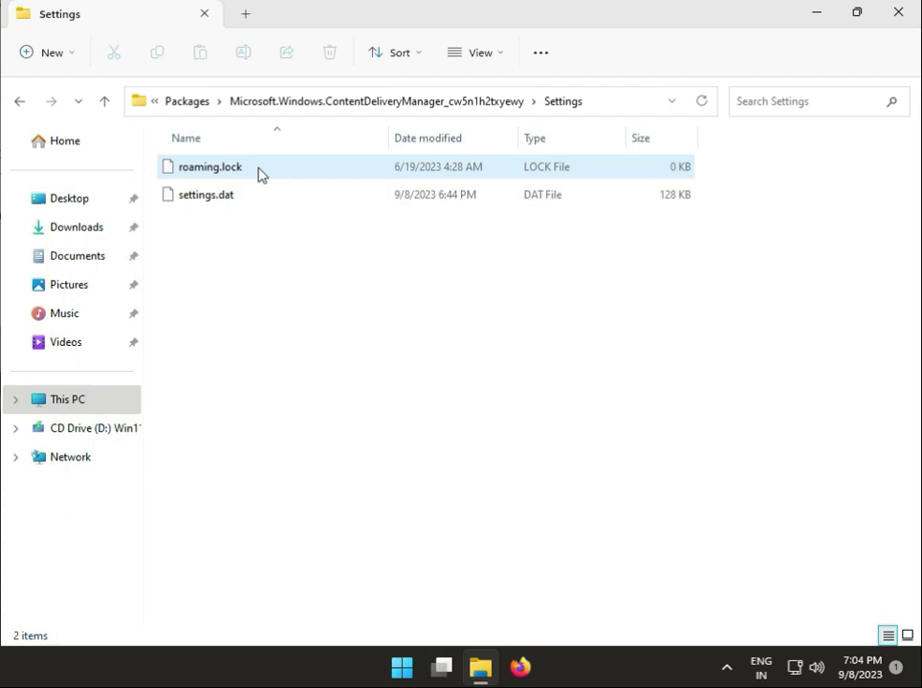
{"action": "right_click", "coordinate": [259, 175]}
{"action": "left_click", "coordinate": [378, 413]}
{"action": "mouse_move", "coordinate": [436, 352]}
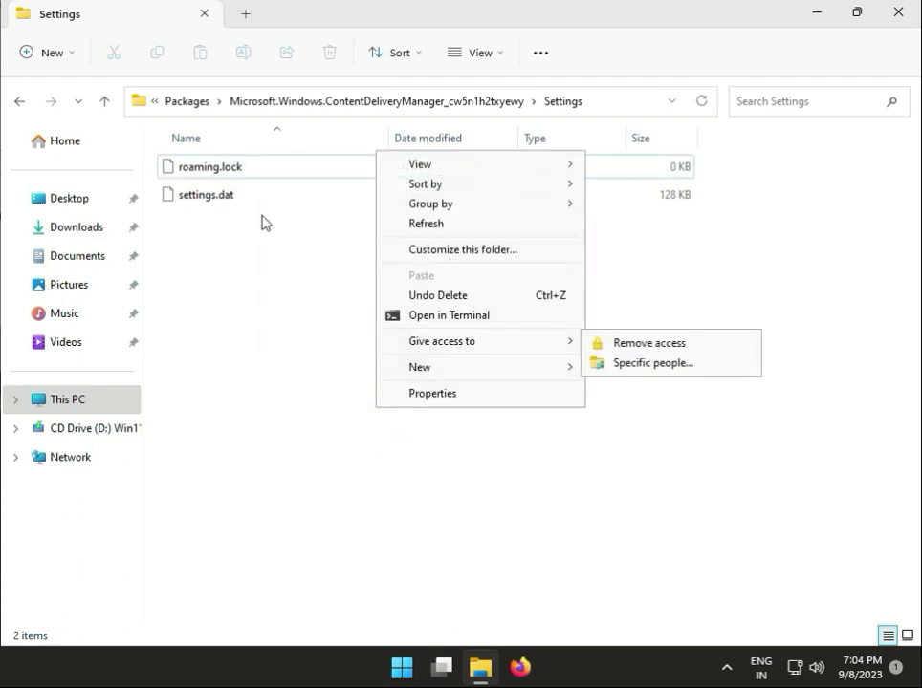
- Rename the roaming.lock file to roaming.lock.bak, accept the extension change, and close the File Explorer window
{"action": "left_click", "coordinate": [212, 170]}
{"action": "right_click", "coordinate": [212, 170]}
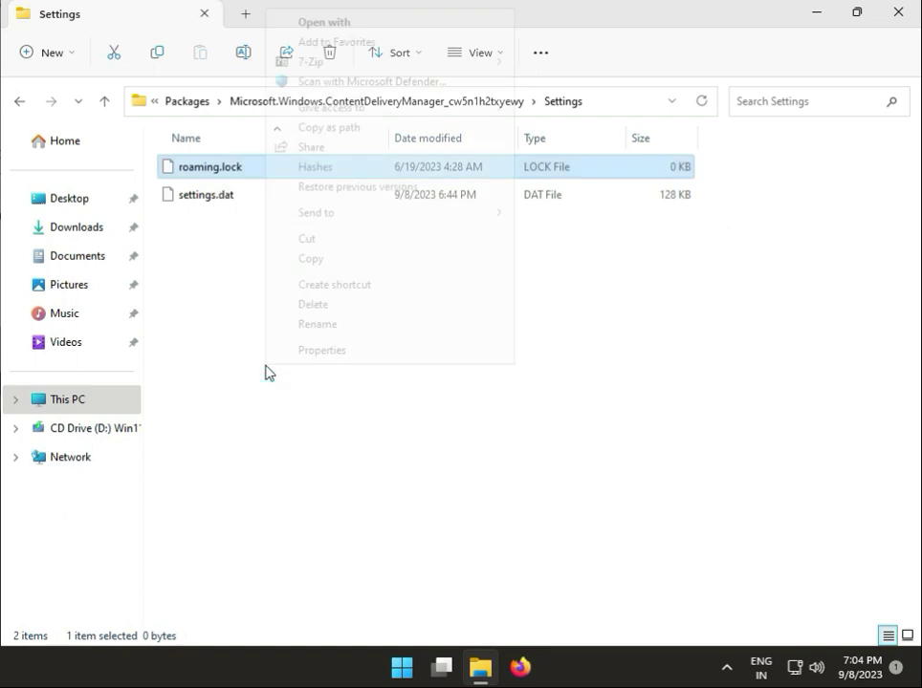
{"action": "left_click", "coordinate": [307, 330]}
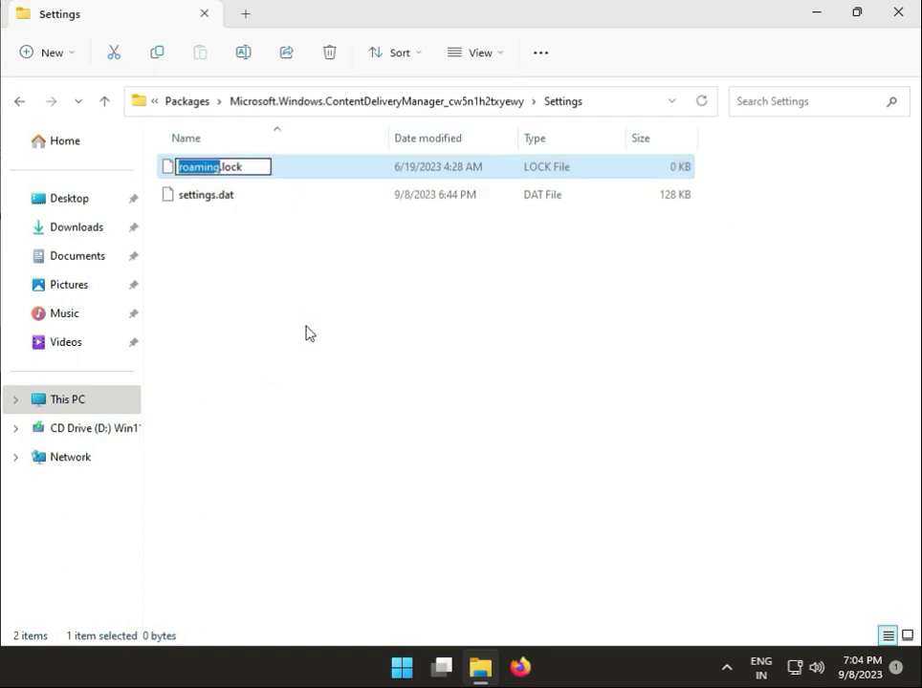
{"action": "key", "text": "Right"}
{"action": "key", "text": "Right"}
{"action": "key", "text": "Right"}
{"action": "key", "text": "Right"}
{"action": "key", "text": "Right"}
{"action": "key", "text": "Right"}
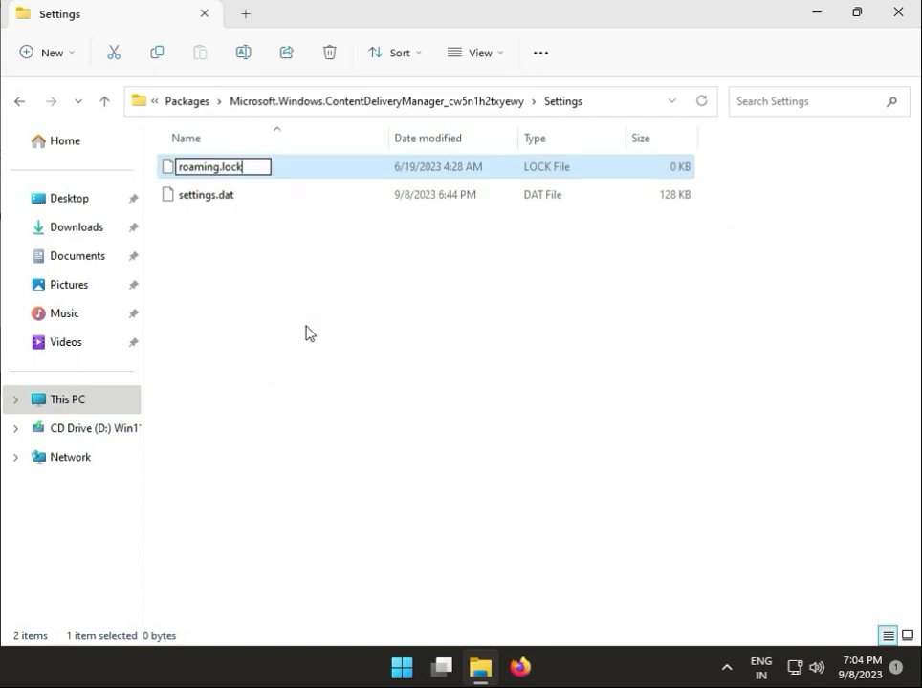
{"action": "type", "text": ".bak"}
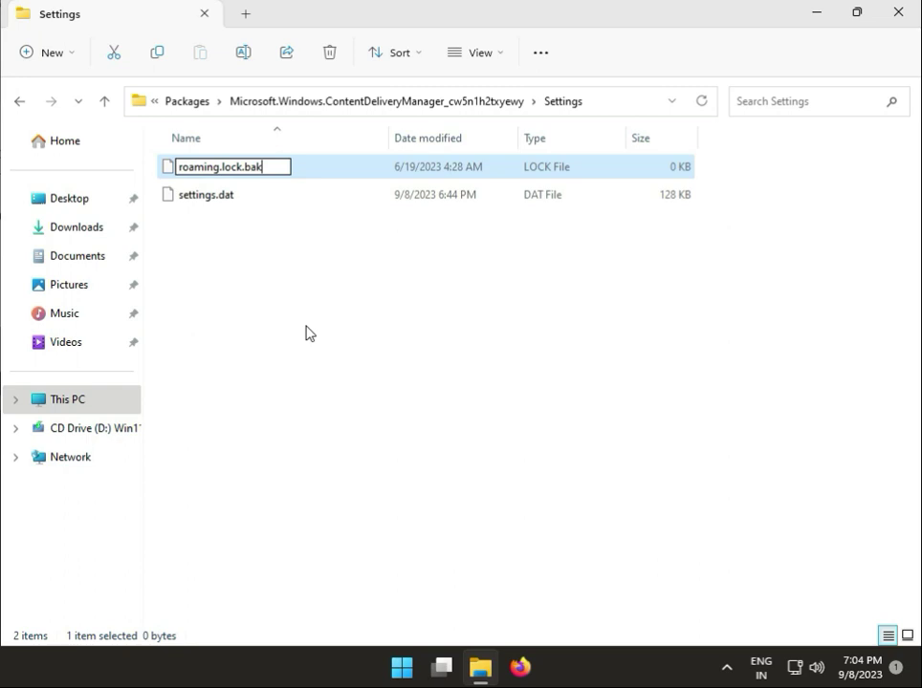
{"action": "key", "text": "Return"}
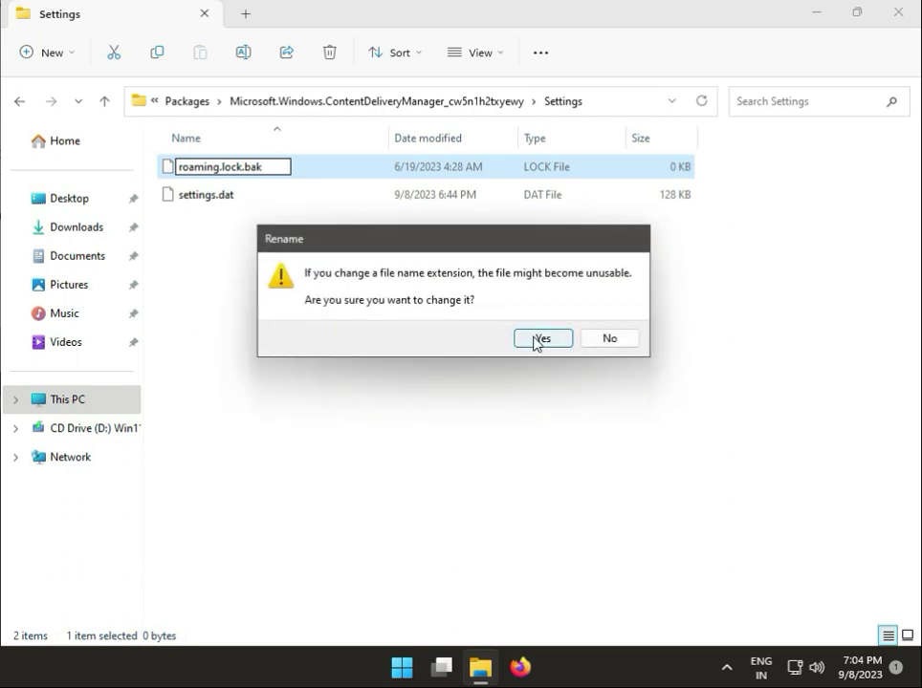
{"action": "left_click", "coordinate": [533, 338]}
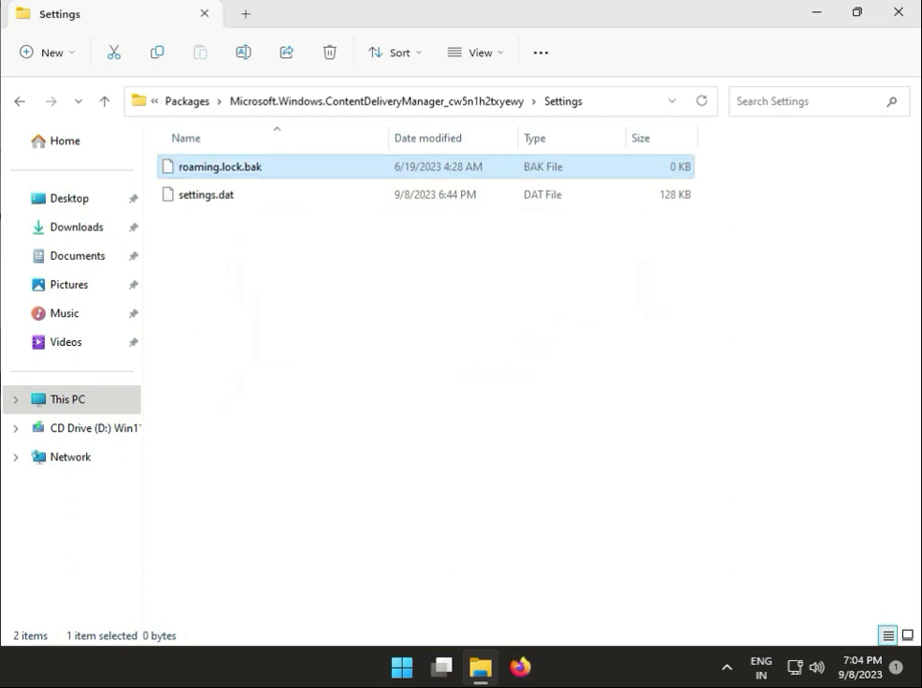
{"action": "left_click", "coordinate": [900, 26]}
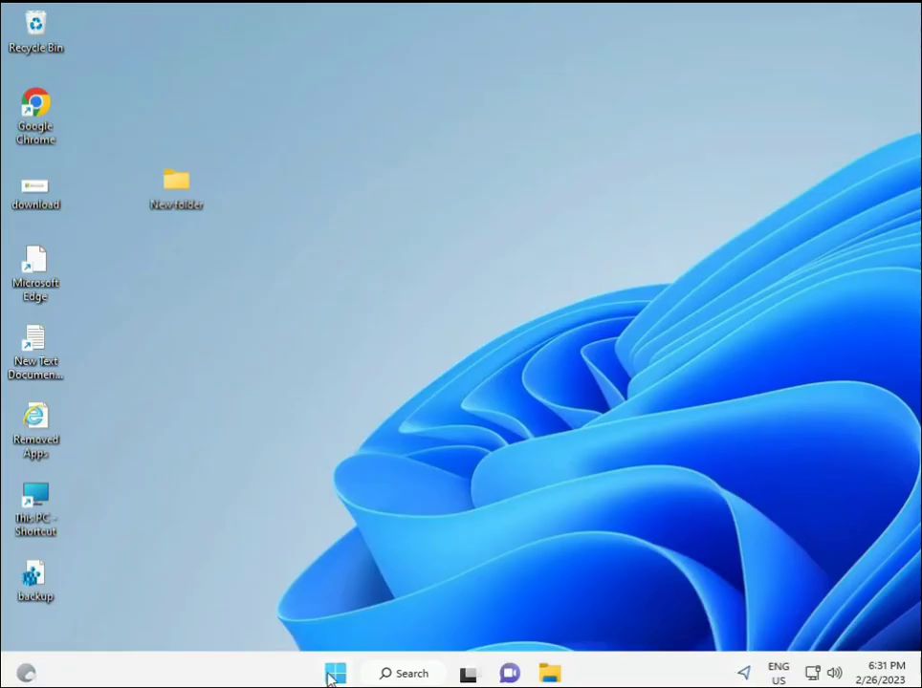
- Search for cmd, run Command Prompt as administrator, and allow it to make changes to the device
{"action": "left_click", "coordinate": [329, 675]}
{"action": "left_click", "coordinate": [374, 676]}
{"action": "type", "text": "cmd"}
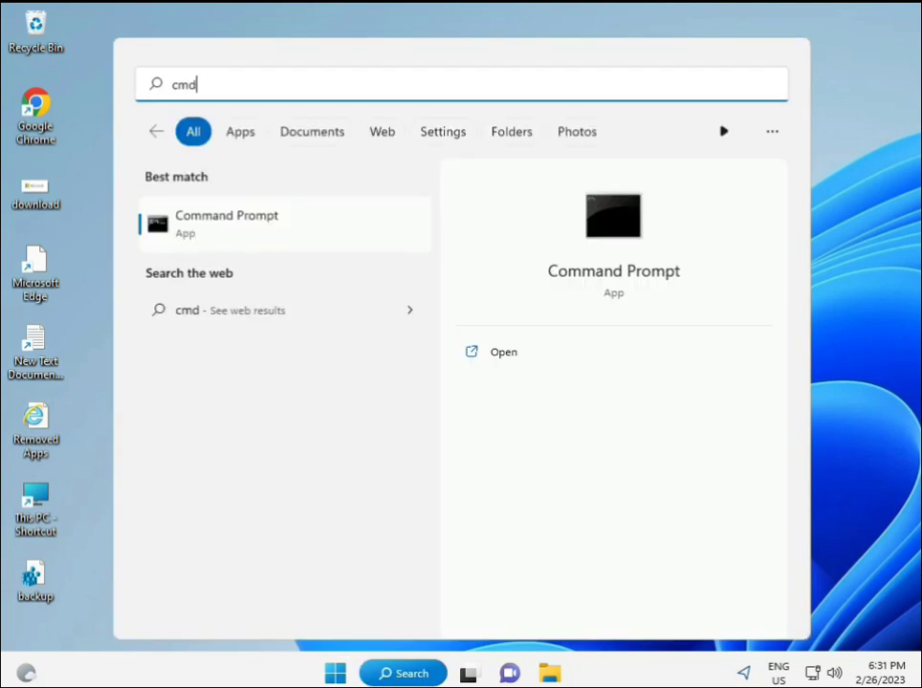
{"action": "left_click", "coordinate": [204, 225]}
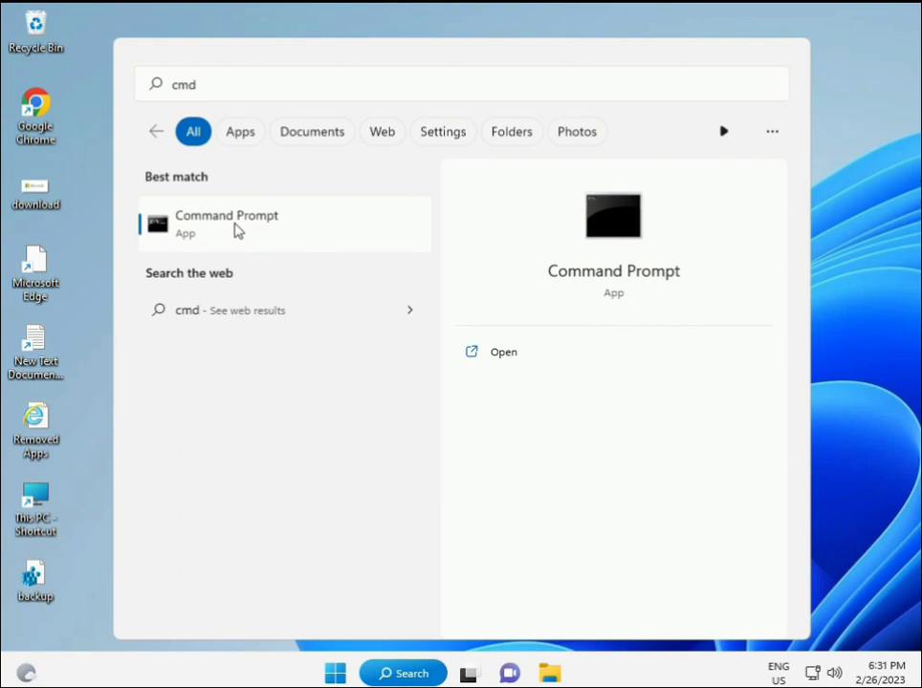
{"action": "right_click", "coordinate": [239, 229]}
{"action": "left_click", "coordinate": [284, 250]}
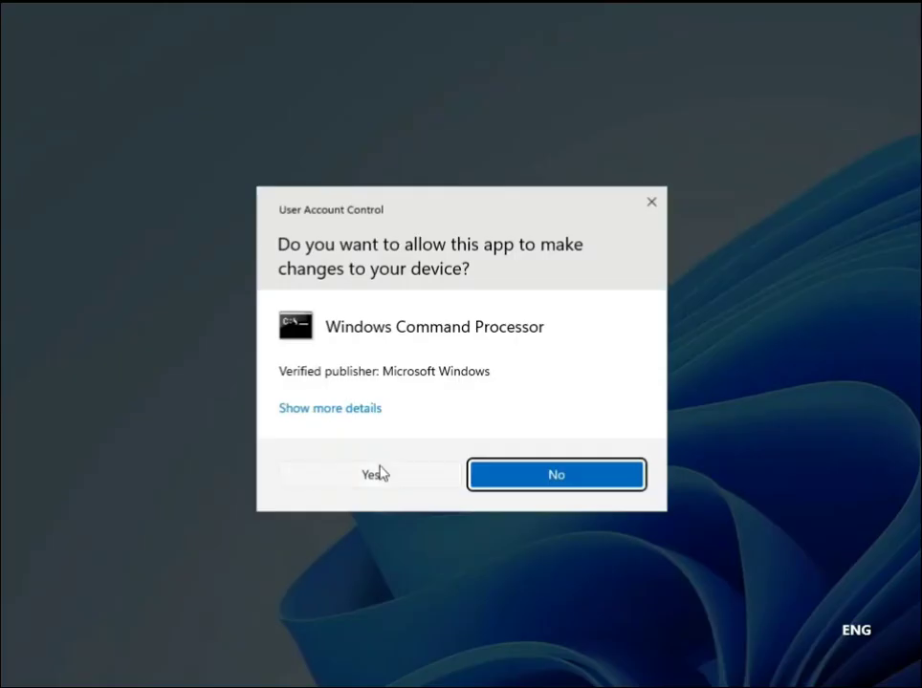
{"action": "left_click", "coordinate": [379, 472]}
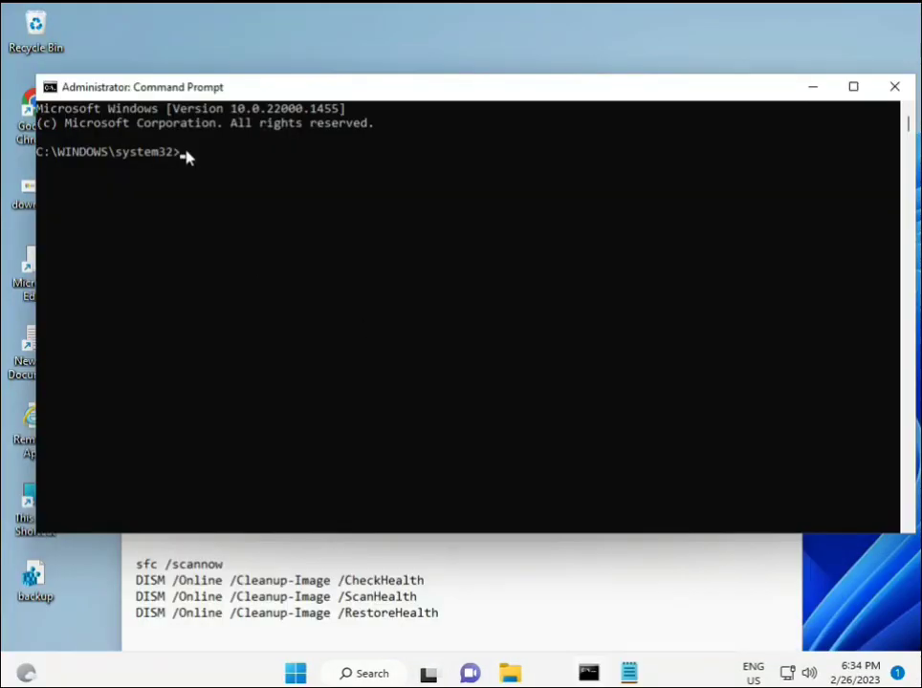
- Run a system file scan with the command sfc /scannow
{"action": "left_click", "coordinate": [237, 206]}
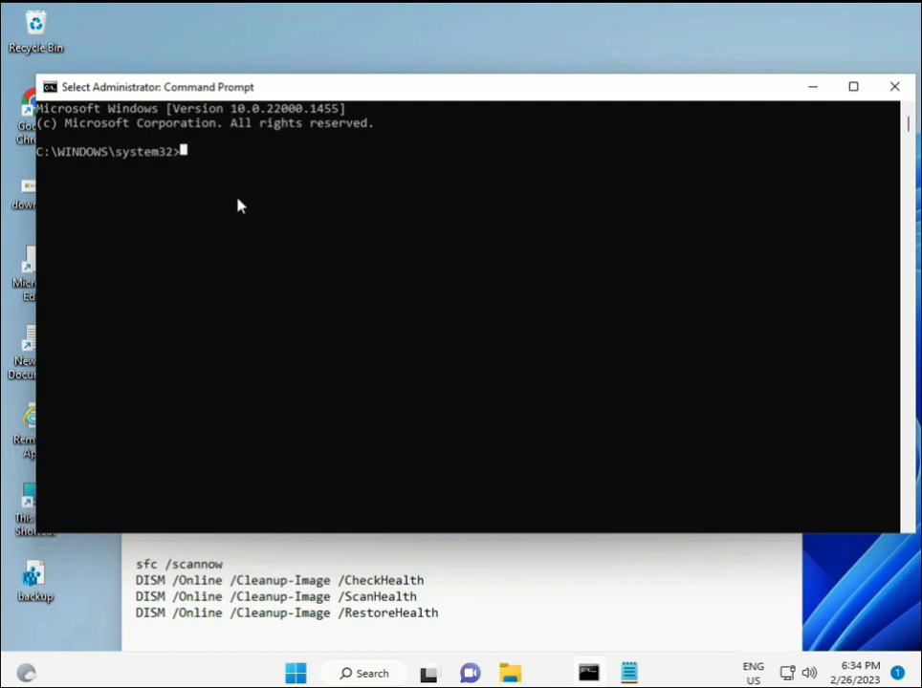
{"action": "type", "text": "sca"}
{"action": "key", "text": "BackSpace"}
{"action": "key", "text": "BackSpace"}
{"action": "key", "text": "BackSpace"}
{"action": "type", "text": "sfc /"}
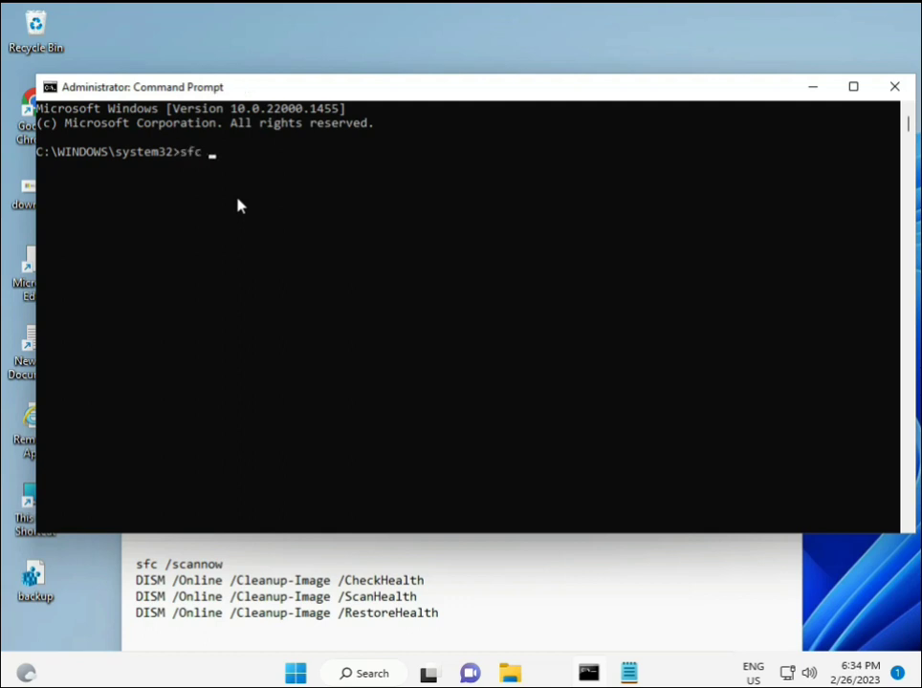
{"action": "type", "text": "scannow"}
{"action": "key", "text": "Return"}
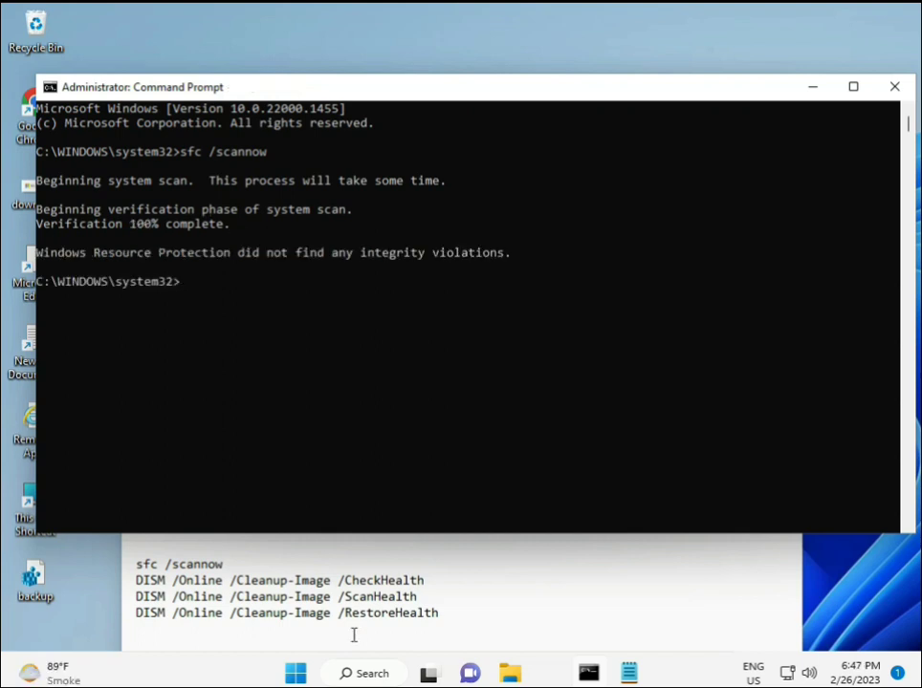
- Copy the command DISM /Online /Cleanup-Image /CheckHealth from the Notepad document and run it in Command Prompt
{"action": "left_click_drag", "start_coordinate": [134, 580], "coordinate": [433, 581]}
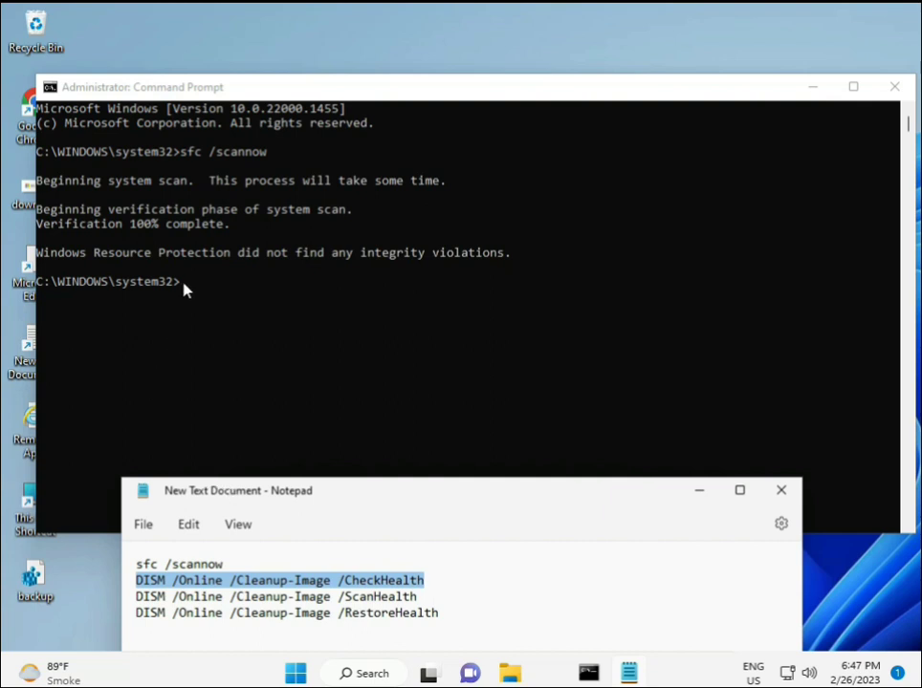
{"action": "right_click", "coordinate": [246, 579]}
{"action": "left_click", "coordinate": [292, 304]}
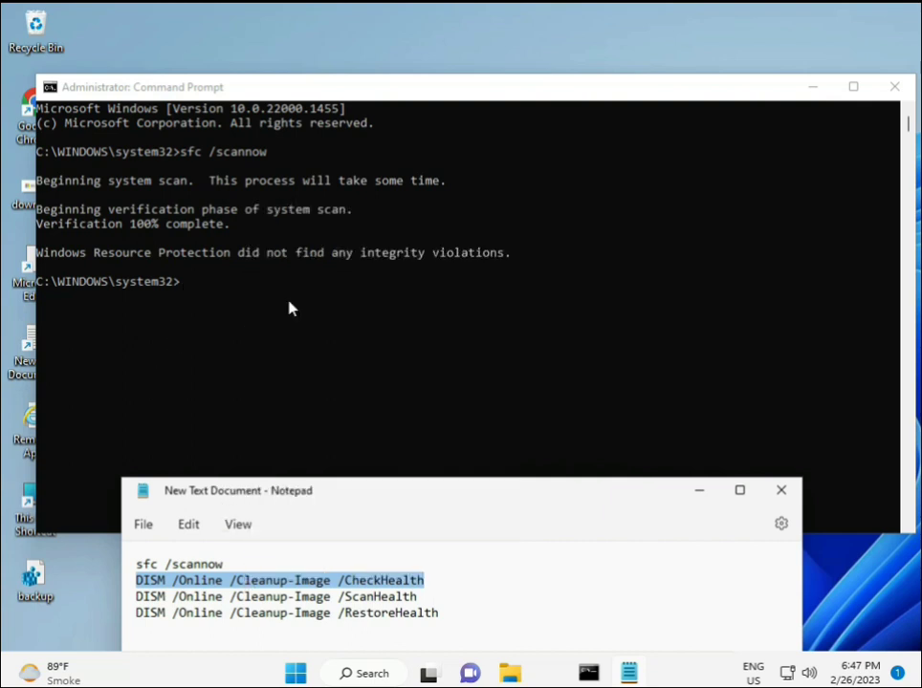
{"action": "left_click", "coordinate": [185, 287]}
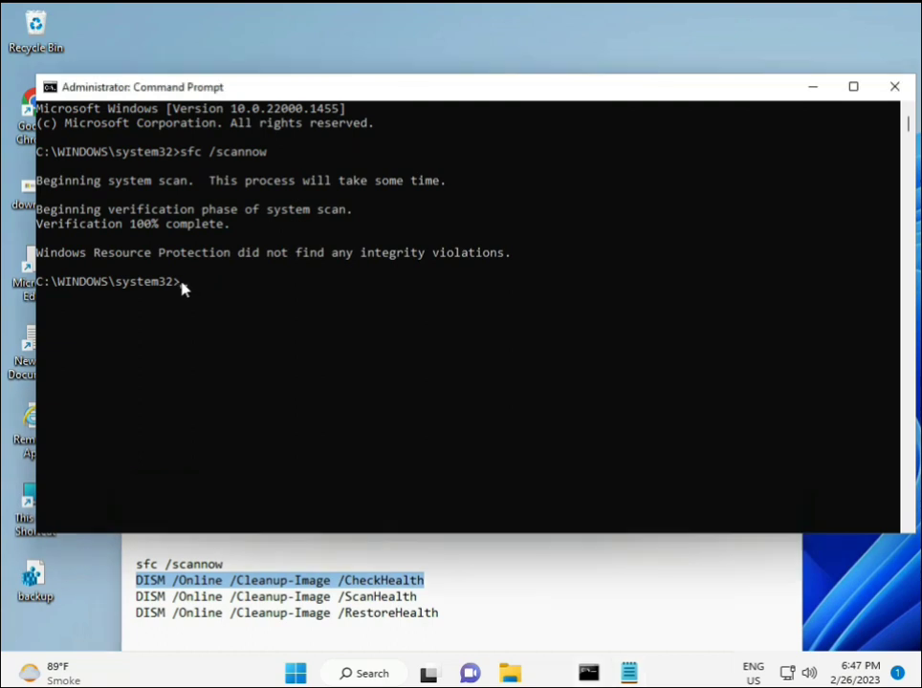
{"action": "right_click", "coordinate": [74, 87]}
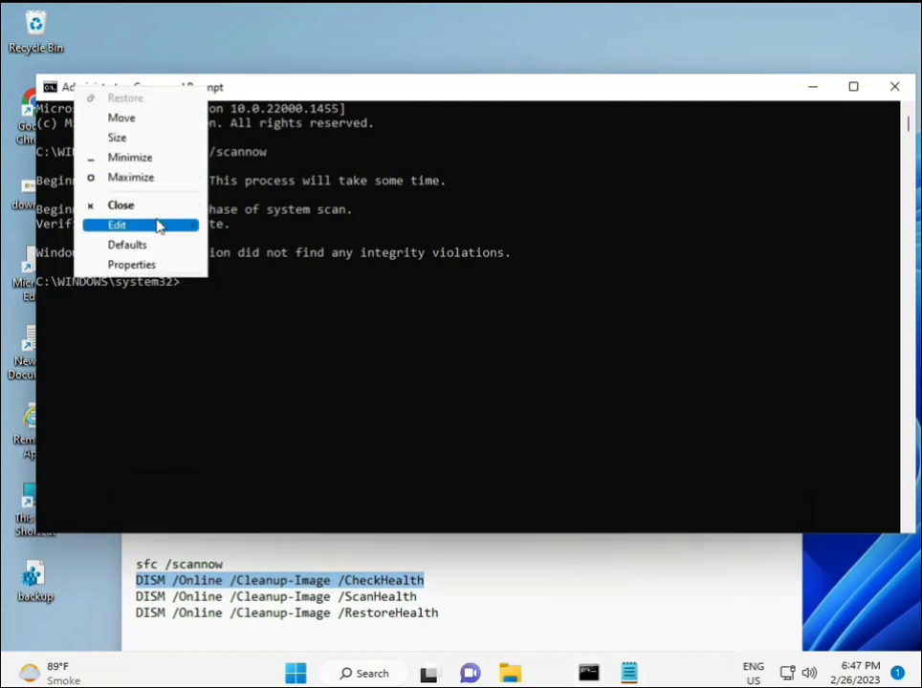
{"action": "mouse_move", "coordinate": [158, 225]}
{"action": "left_click", "coordinate": [245, 266]}
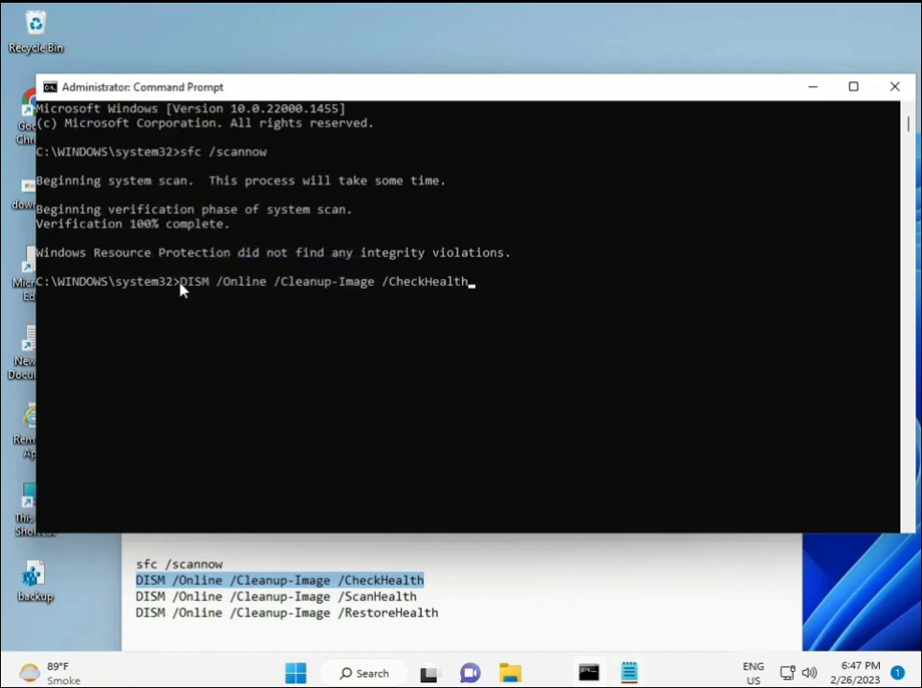
{"action": "left_click", "coordinate": [180, 283]}
{"action": "key", "text": "Escape"}
{"action": "key", "text": "Return"}
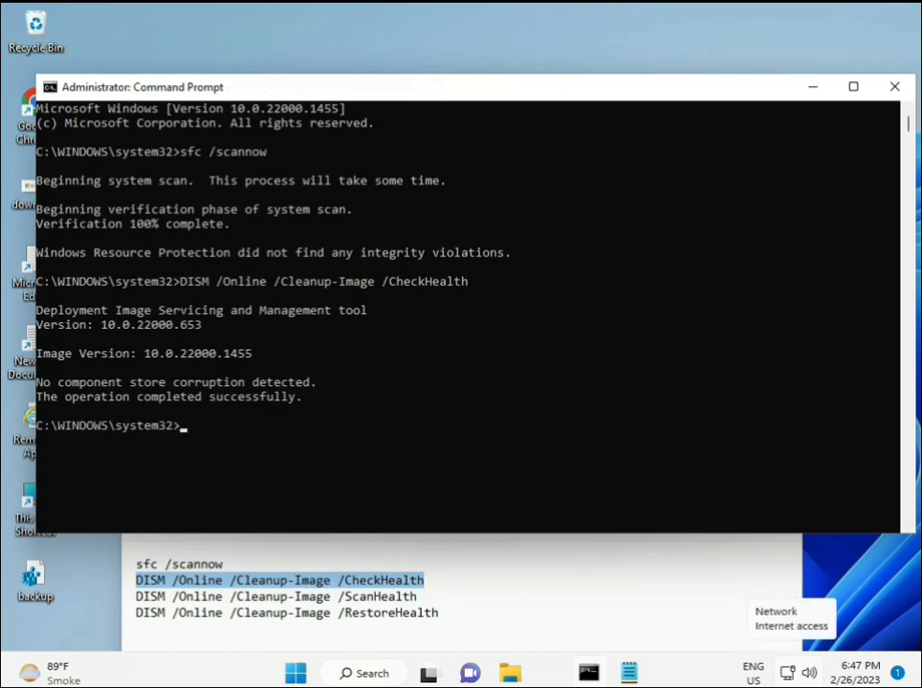
- Copy the command DISM /Online /Cleanup-Image /ScanHealth from the Notepad document and paste it at the Command Prompt
{"action": "left_click", "coordinate": [135, 596]}
{"action": "left_click", "coordinate": [440, 596], "text": "shift"}
{"action": "right_click", "coordinate": [406, 600]}
{"action": "left_click", "coordinate": [450, 332]}
{"action": "left_click", "coordinate": [218, 438]}
{"action": "left_click", "coordinate": [186, 435]}
{"action": "right_click", "coordinate": [186, 435]}
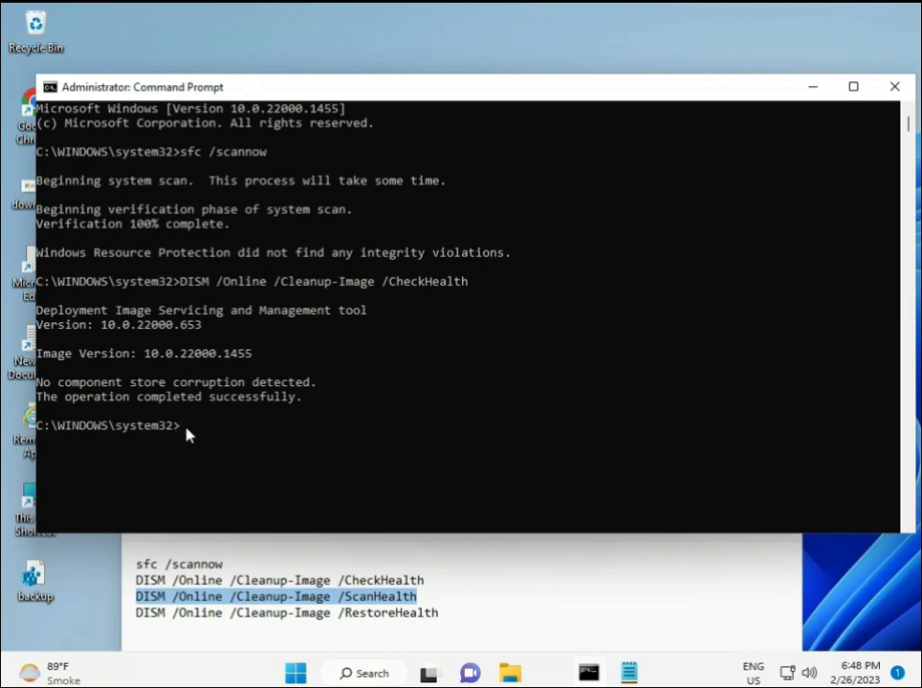